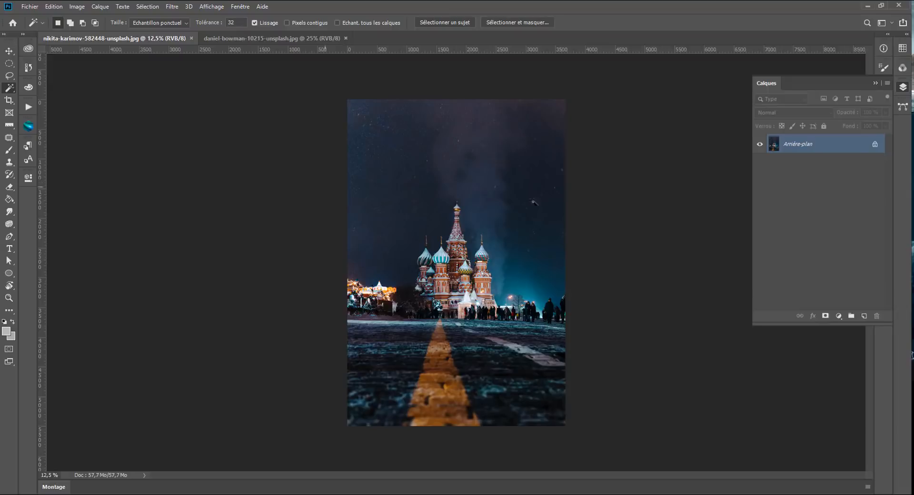
# Step: Duplicate the background layer and convert the copy to a smart object
pyautogui.hotkey('ctrl', 'j')
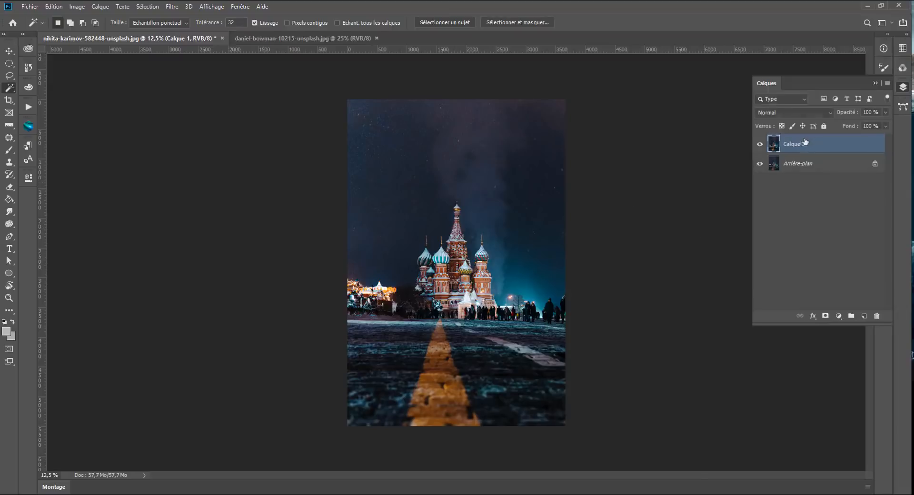
pyautogui.rightClick(802, 151)
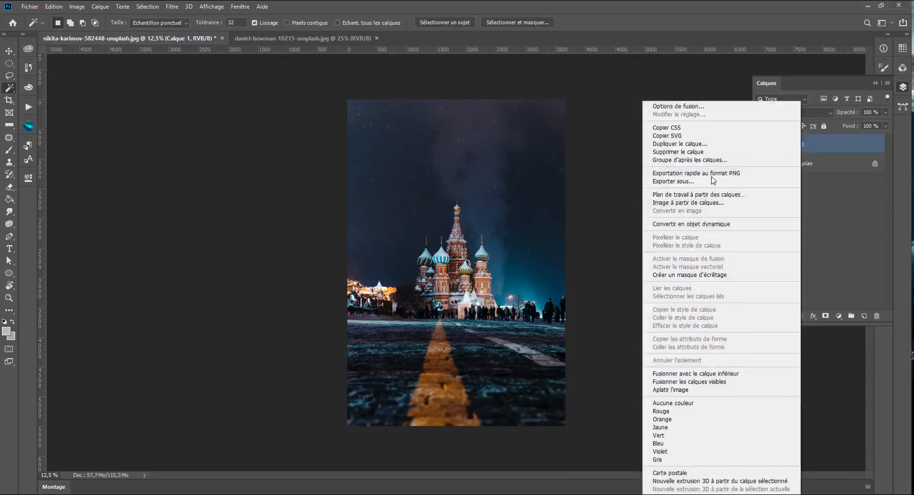
pyautogui.click(680, 224)
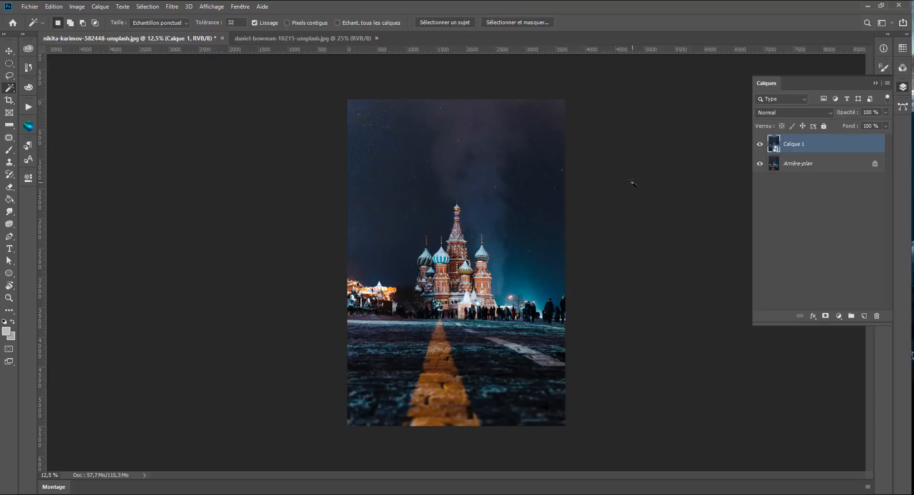
# Step: Start the Onde (Wave) distortion filter on Calque 1, set its shape to Rectangulaire and randomize the pattern
pyautogui.hotkey('ctrl', '0')
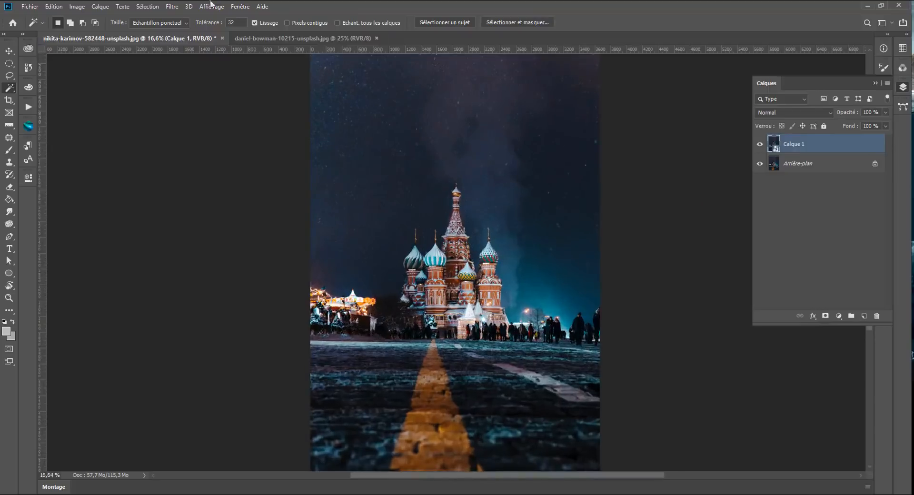
pyautogui.click(172, 6)
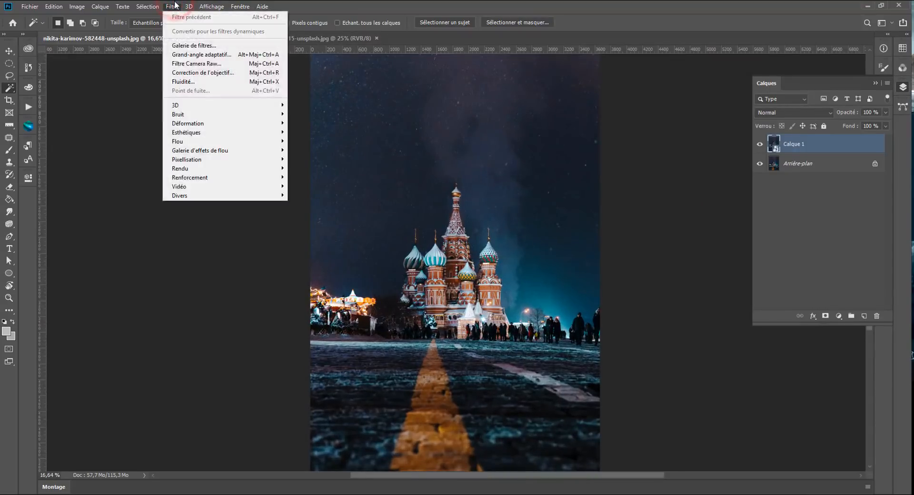
pyautogui.moveTo(189, 133)
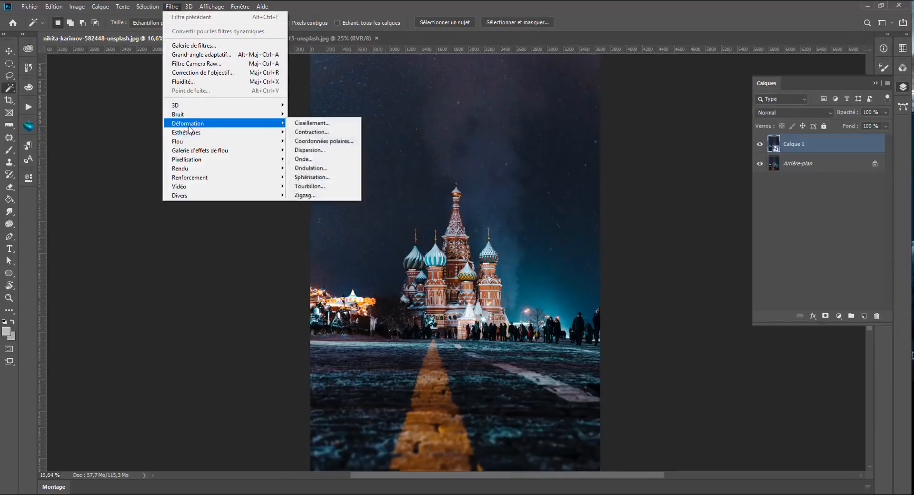
pyautogui.click(309, 159)
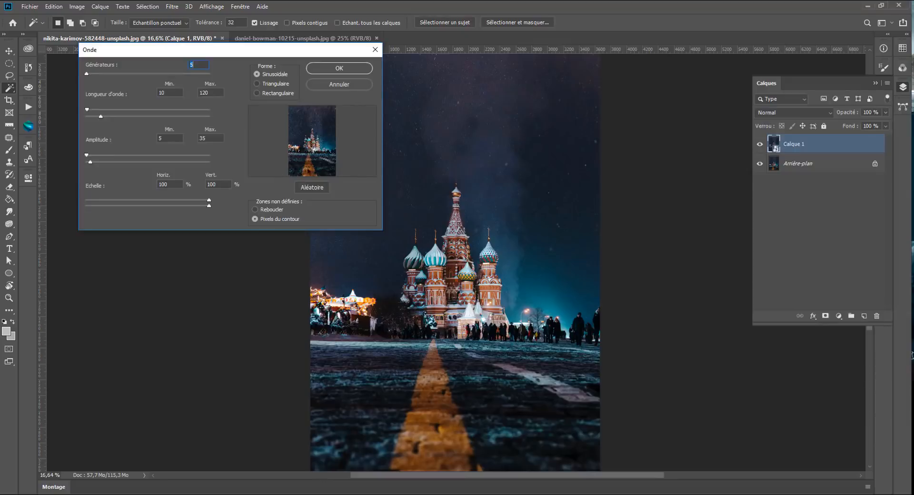
pyautogui.click(264, 94)
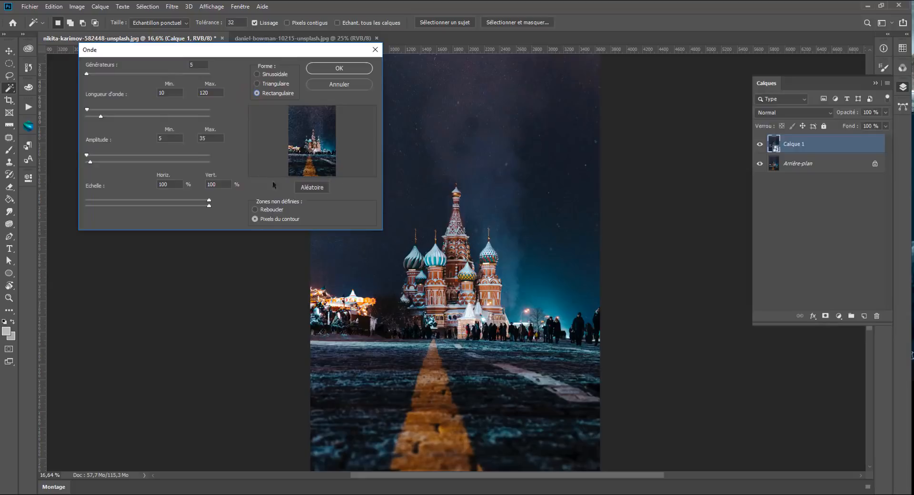
pyautogui.click(314, 187)
pyautogui.click(309, 187)
# Step: Apply the Wave filter with 16 generators, wavelength 39 to 171, amplitude 1 to 33 and horizontal scale 20%
pyautogui.moveTo(89, 74); pyautogui.dragTo(84, 72)
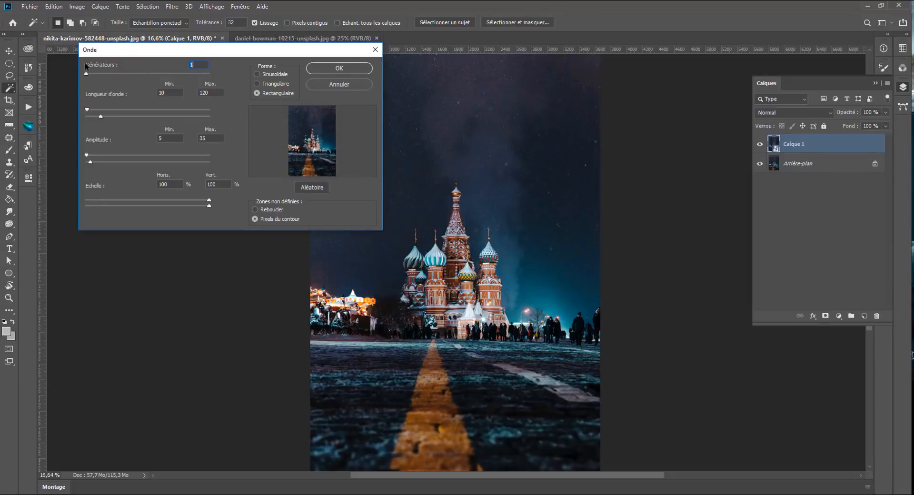
pyautogui.click(86, 66)
pyautogui.moveTo(87, 74); pyautogui.dragTo(89, 74)
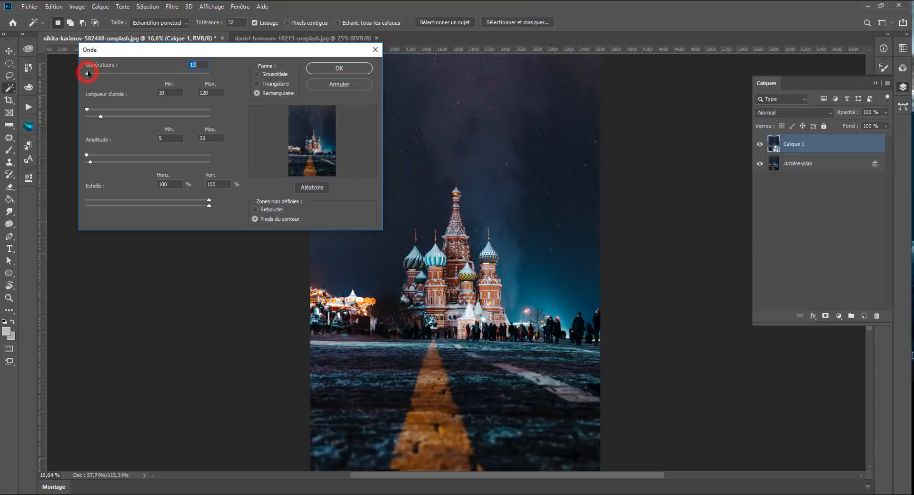
pyautogui.moveTo(88, 108); pyautogui.dragTo(109, 116)
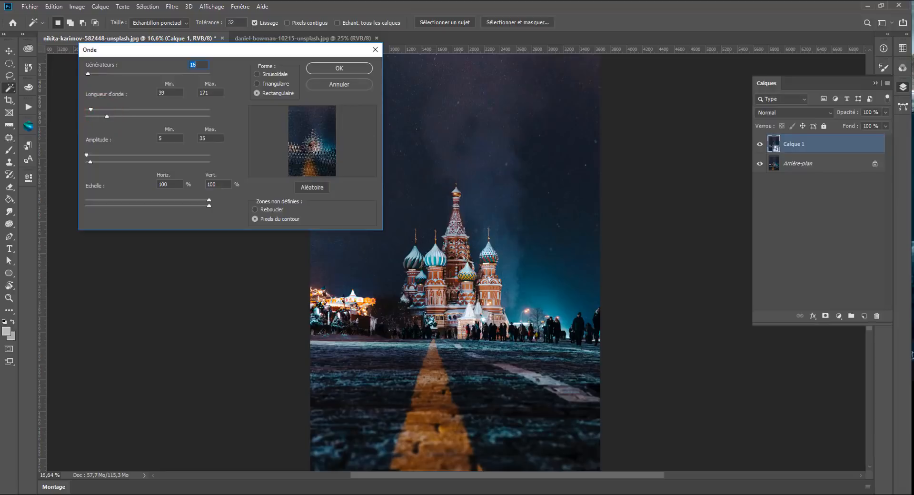
pyautogui.moveTo(85, 155)
pyautogui.mouseDown()
pyautogui.moveTo(81, 149)
pyautogui.moveTo(90, 160)
pyautogui.mouseUp()
pyautogui.moveTo(154, 196); pyautogui.dragTo(112, 185)
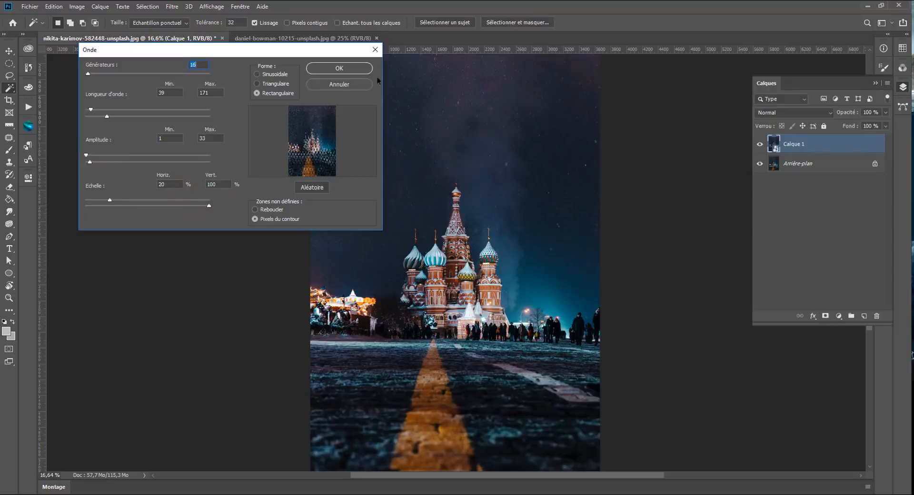
pyautogui.click(343, 67)
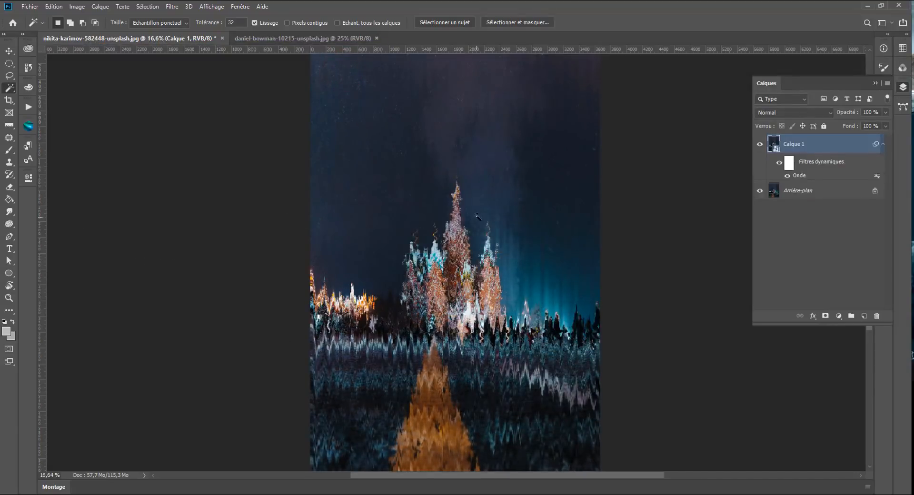
# Step: Edit the Onde smart filter on Calque 1, setting the horizontal scale to 100% and the vertical scale to 56%
pyautogui.scroll(7, 477, 217)
pyautogui.scroll(-5, 523, 217)
pyautogui.scroll(1, 590, 218)
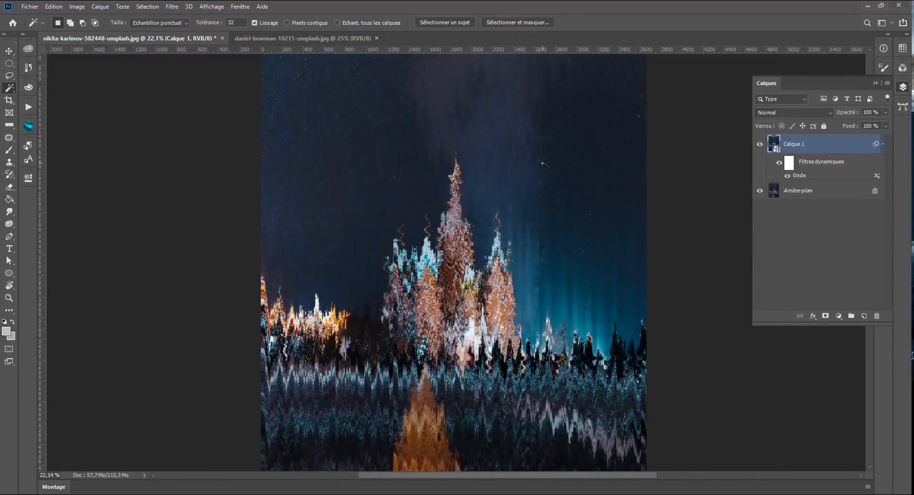
pyautogui.doubleClick(798, 176)
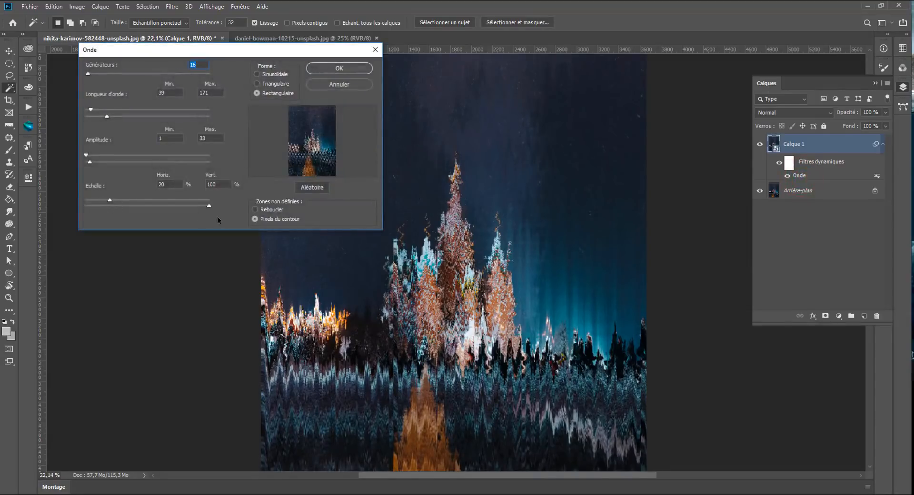
pyautogui.moveTo(208, 205); pyautogui.dragTo(165, 206)
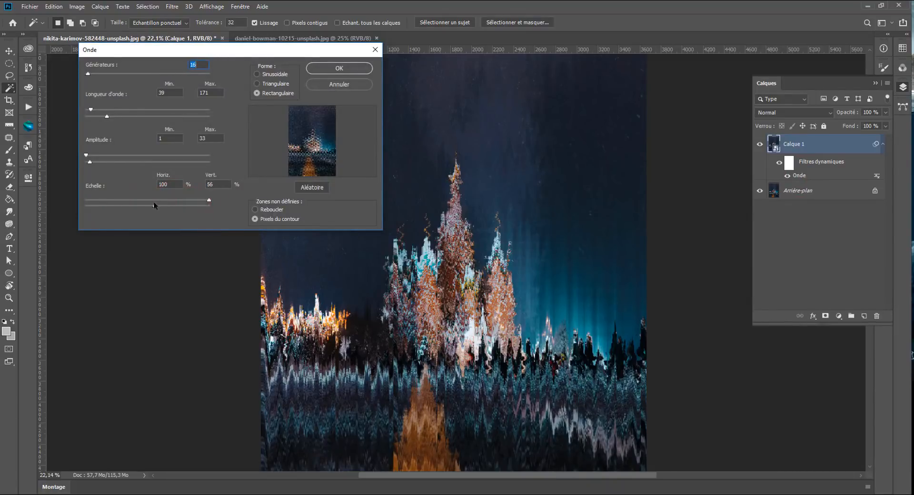
pyautogui.click(332, 67)
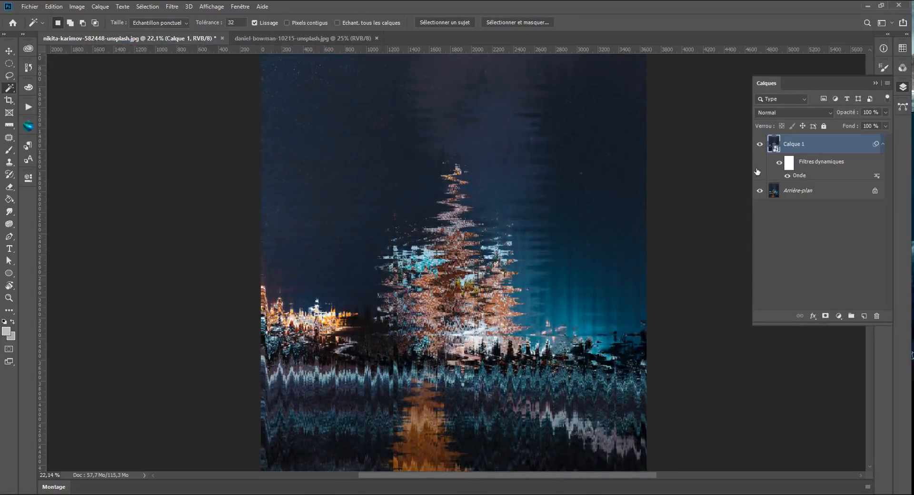
# Step: Invert the smart filter mask to black and set up the Brush tool with white as the foreground colour
pyautogui.click(788, 162)
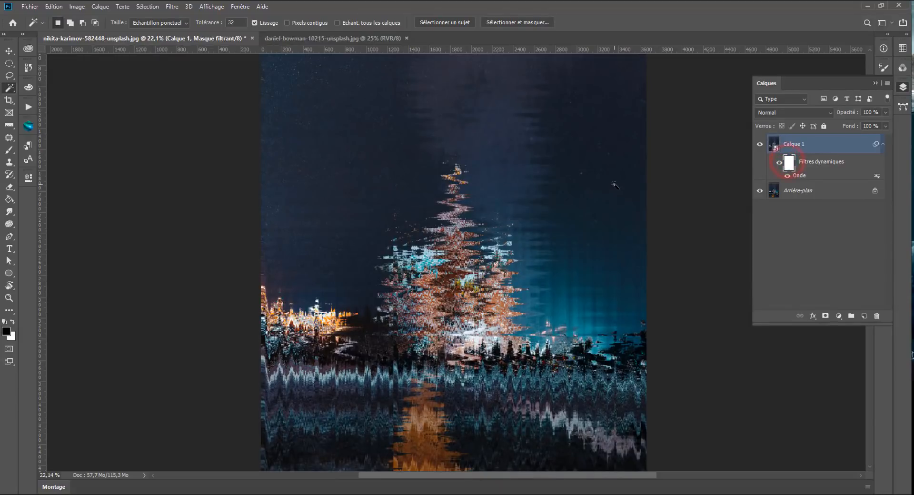
pyautogui.hotkey('ctrl', 'i')
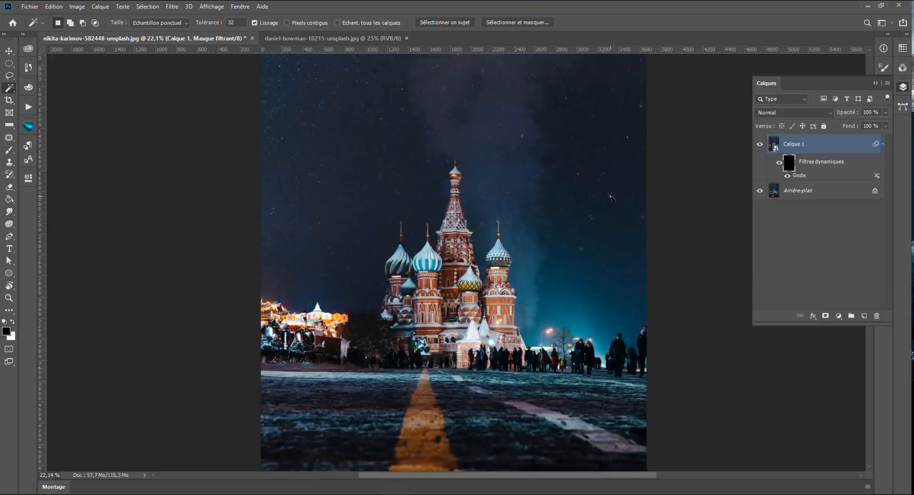
pyautogui.press('b')
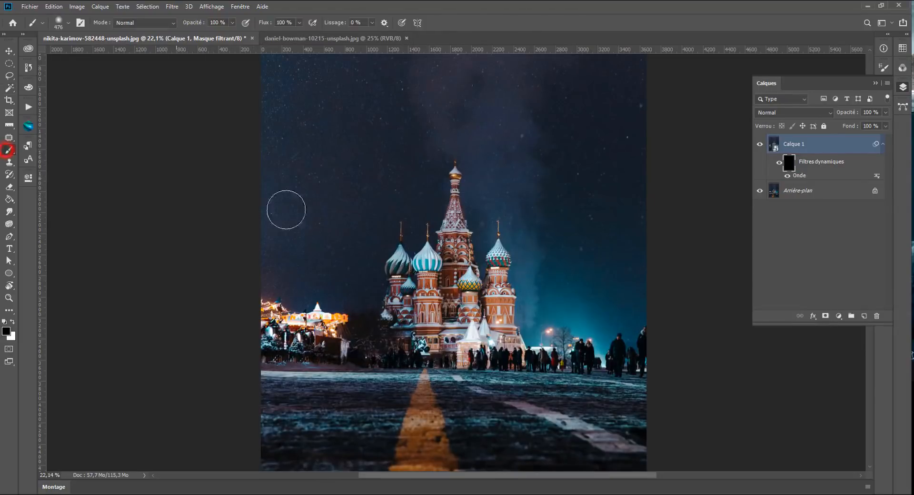
pyautogui.click(347, 117)
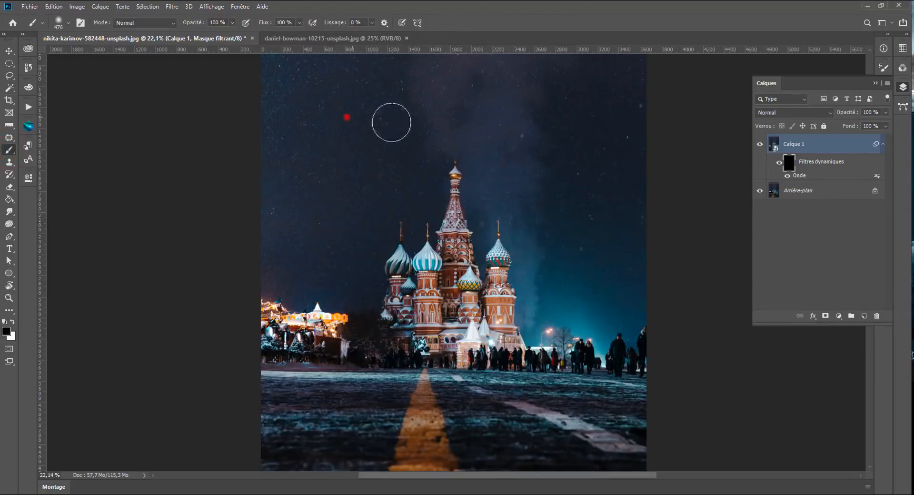
pyautogui.click(12, 322)
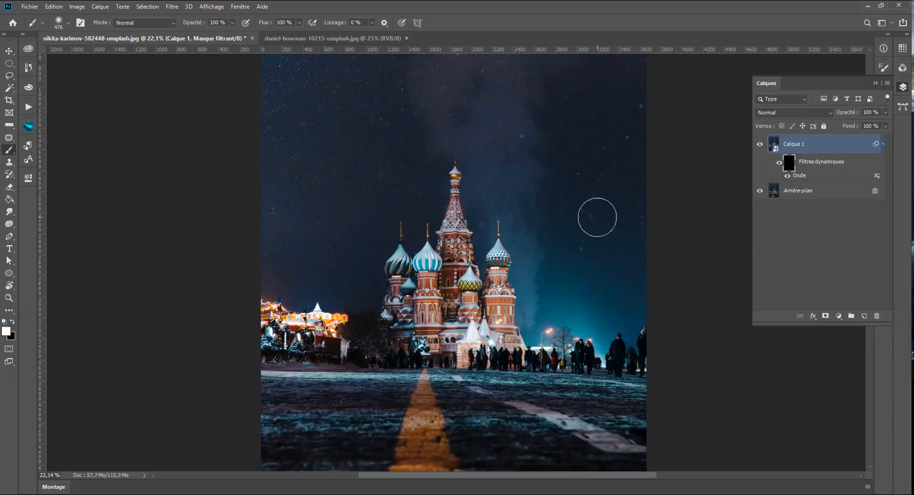
# Step: Paint white dabs on the filter mask over the sky and near the central spire, and undo the last dab
pyautogui.click(321, 139)
pyautogui.click(328, 191)
pyautogui.click(460, 193)
pyautogui.hotkey('ctrl', 'z')
# Step: Reduce the brush size to 121 px and paint the wave effect onto the central spire and the cathedral's left edge
pyautogui.scroll(3, 473, 238)
pyautogui.rightClick(481, 196)
pyautogui.click(572, 219)
pyautogui.moveTo(451, 155); pyautogui.dragTo(459, 218)
pyautogui.click(340, 252)
pyautogui.click(311, 345)
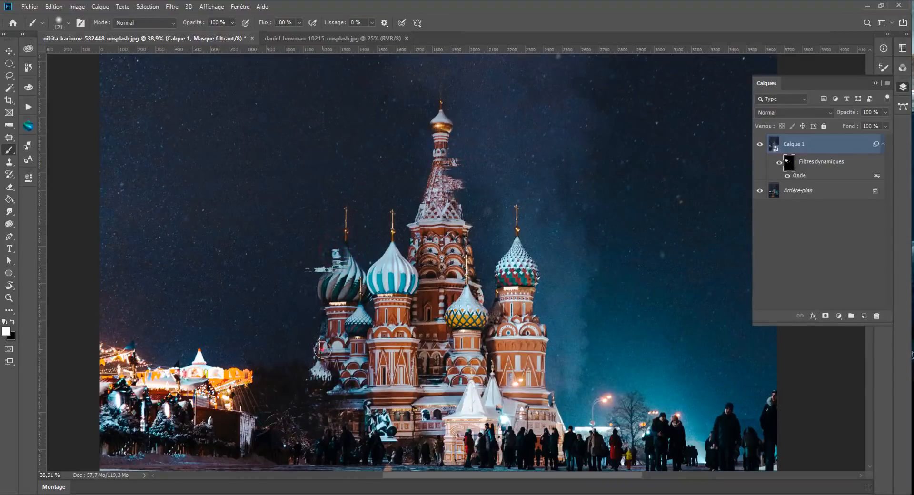
# Step: Reveal the wave effect on the filter mask around the middle facade and along the right dome and tower's outer edge
pyautogui.click(410, 364)
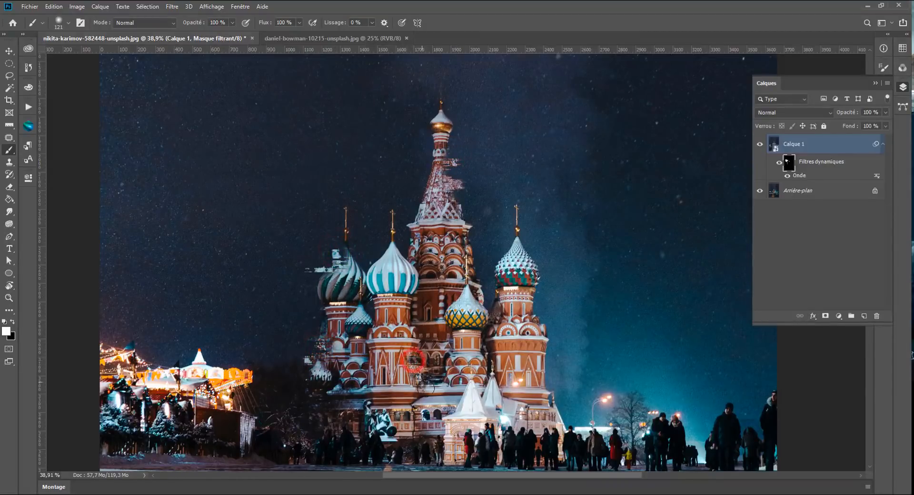
pyautogui.click(415, 310)
pyautogui.moveTo(414, 310); pyautogui.dragTo(412, 282)
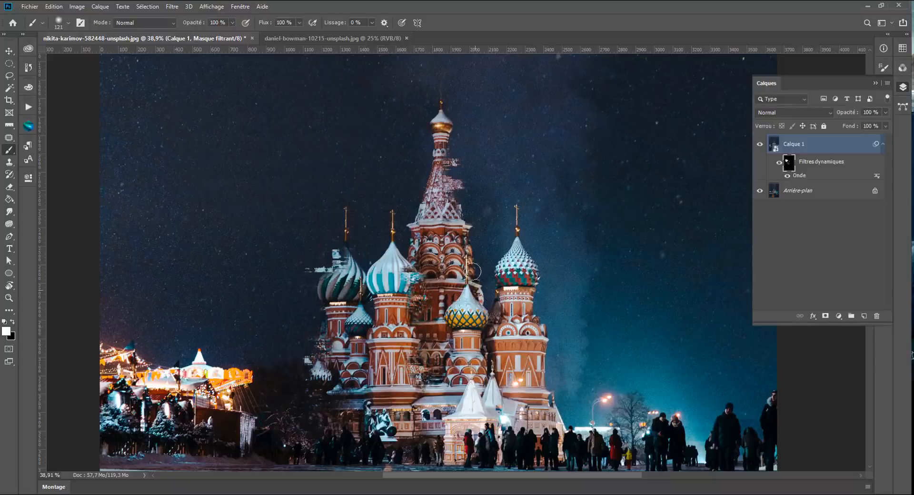
pyautogui.moveTo(540, 276); pyautogui.dragTo(530, 248)
pyautogui.click(523, 208)
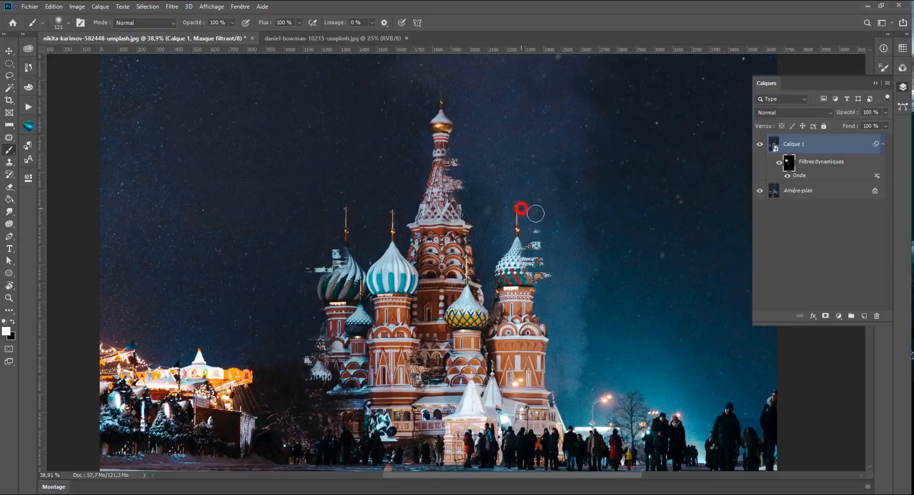
pyautogui.moveTo(549, 333)
pyautogui.mouseDown()
pyautogui.moveTo(561, 351)
pyautogui.moveTo(547, 376)
pyautogui.moveTo(551, 393)
pyautogui.mouseUp()
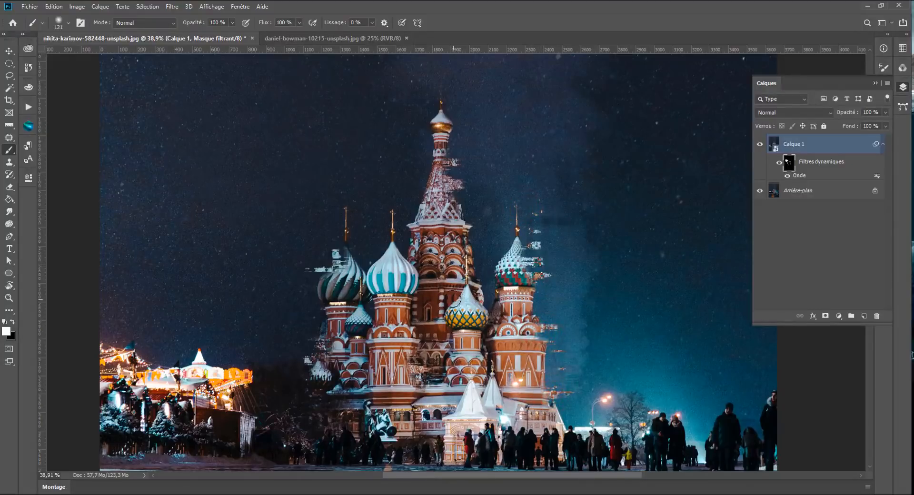
# Step: Paint more wave distortion in white over the central tower, the striped dome's tip and the leftmost towers
pyautogui.moveTo(455, 297); pyautogui.dragTo(445, 316)
pyautogui.moveTo(471, 229); pyautogui.dragTo(477, 275)
pyautogui.scroll(-3, 429, 313)
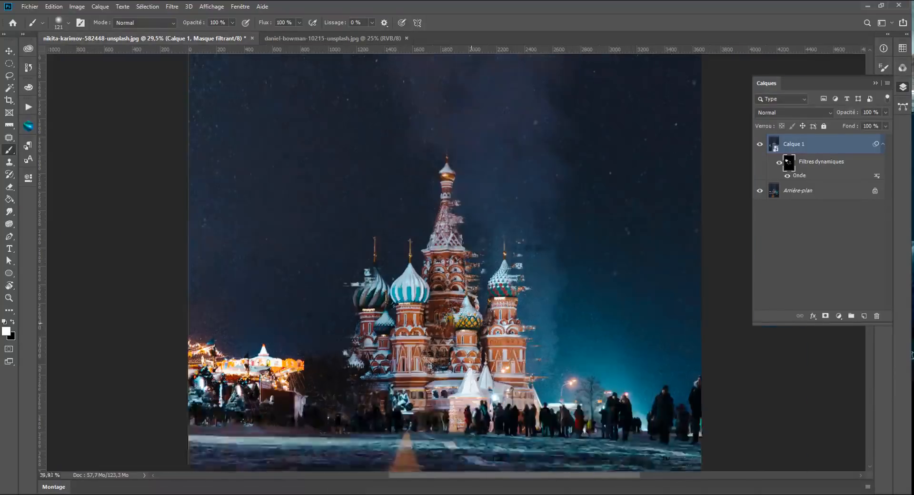
pyautogui.scroll(2, 429, 314)
pyautogui.moveTo(413, 238); pyautogui.dragTo(413, 246)
pyautogui.moveTo(363, 308); pyautogui.dragTo(354, 336)
pyautogui.moveTo(342, 306); pyautogui.dragTo(353, 308)
pyautogui.moveTo(432, 288)
pyautogui.mouseDown()
pyautogui.moveTo(417, 295)
pyautogui.moveTo(439, 275)
pyautogui.mouseUp()
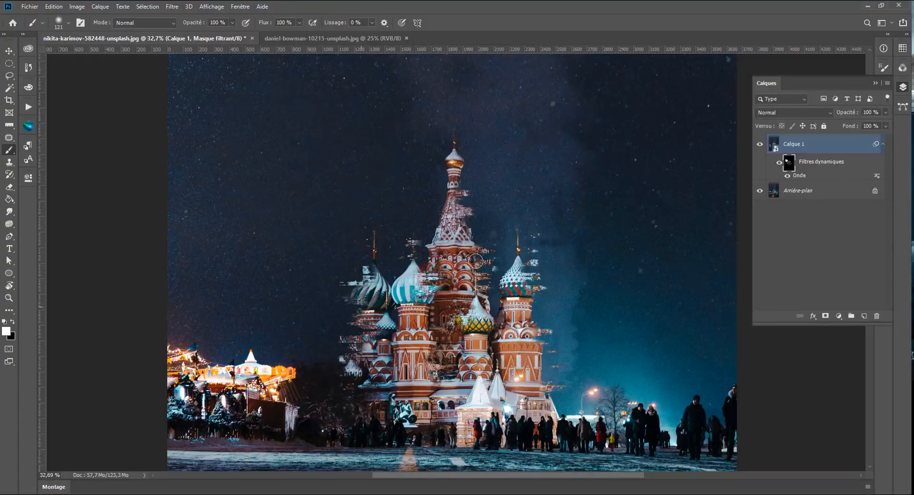
# Step: Reopen the Onde smart filter's settings, confirm them and examine the distortion on the cathedral
pyautogui.doubleClick(796, 175)
pyautogui.click(339, 68)
pyautogui.scroll(-2, 413, 350)
pyautogui.scroll(3, 413, 350)
pyautogui.scroll(-3, 413, 350)
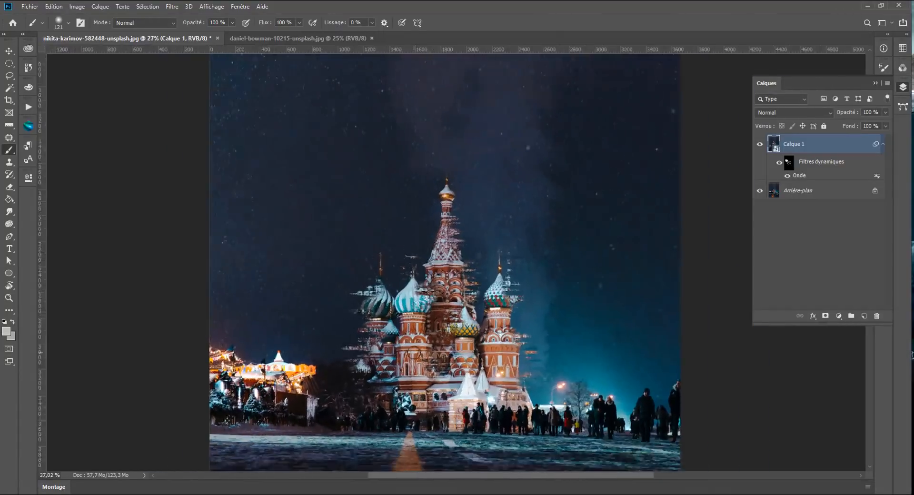
pyautogui.scroll(2, 413, 350)
# Step: Paint white on the filter mask beside the central spire and its golden tip to add wave distortion there
pyautogui.click(794, 164)
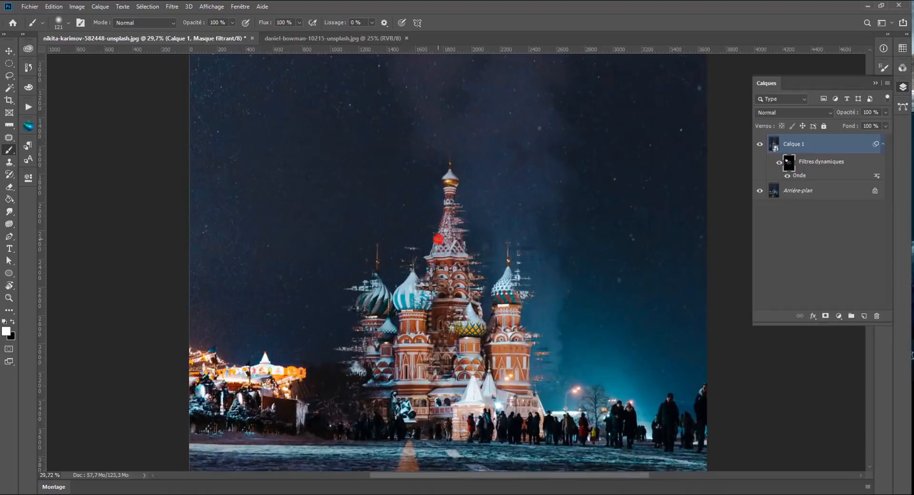
pyautogui.click(435, 178)
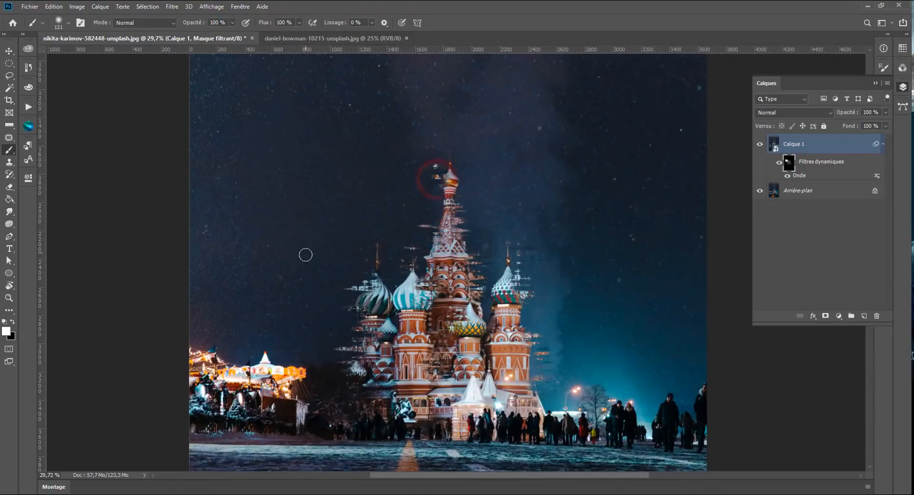
pyautogui.scroll(-5, 263, 301)
pyautogui.scroll(2, 542, 296)
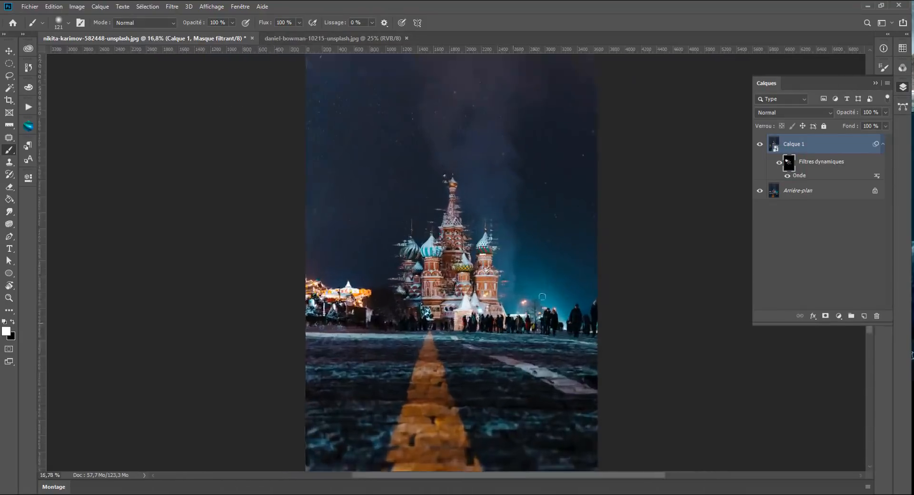
pyautogui.scroll(3, 542, 297)
pyautogui.scroll(-4, 420, 295)
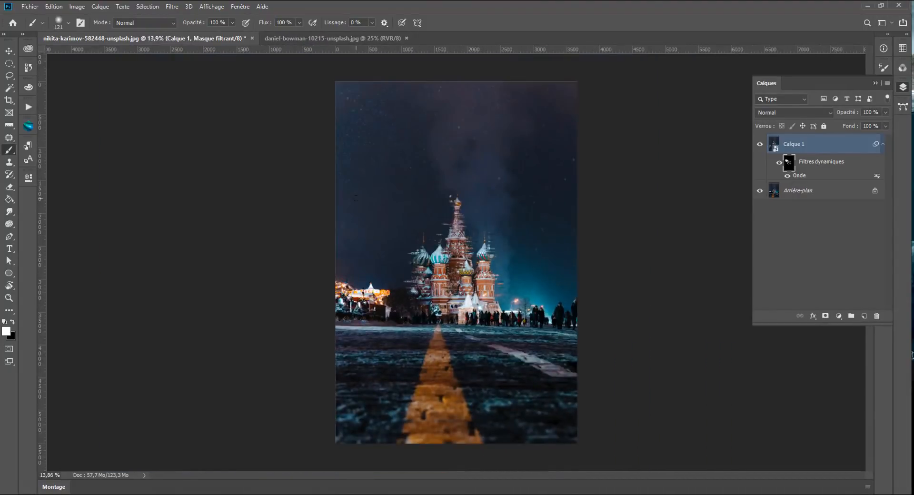
# Step: Crop the photo to a tighter portrait around the cathedral, trimming the lower part of the street and both sides
pyautogui.click(9, 100)
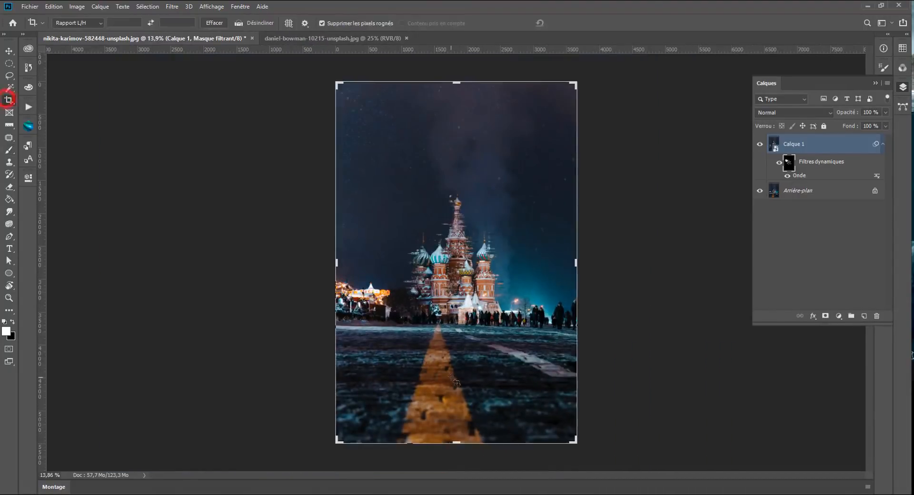
pyautogui.moveTo(457, 443); pyautogui.dragTo(457, 367)
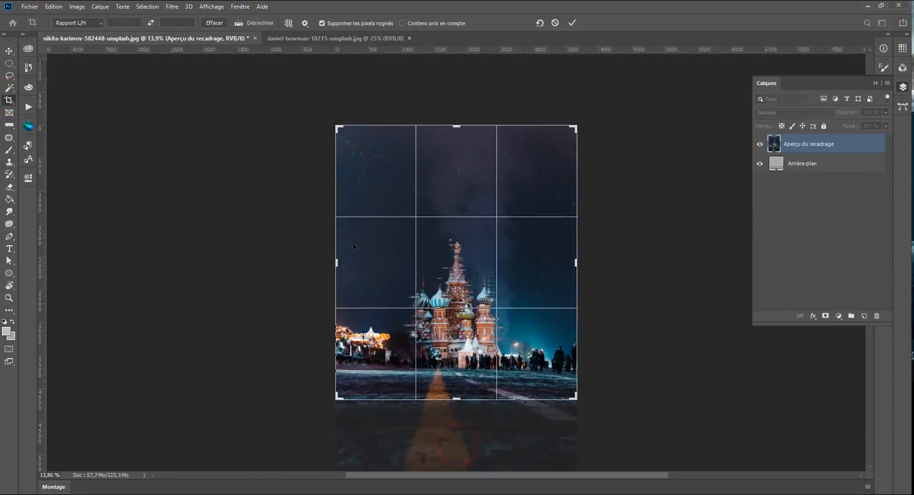
pyautogui.moveTo(336, 261); pyautogui.dragTo(384, 261)
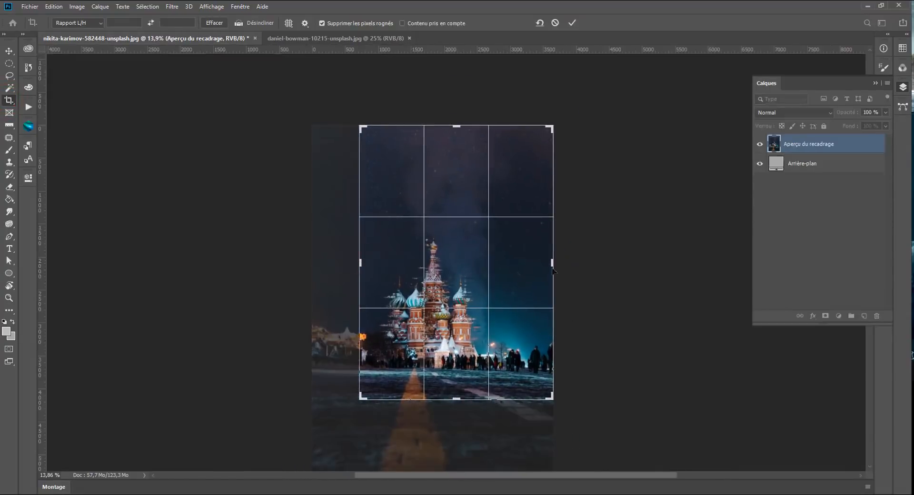
pyautogui.moveTo(551, 263); pyautogui.dragTo(528, 263)
pyautogui.press('Return')
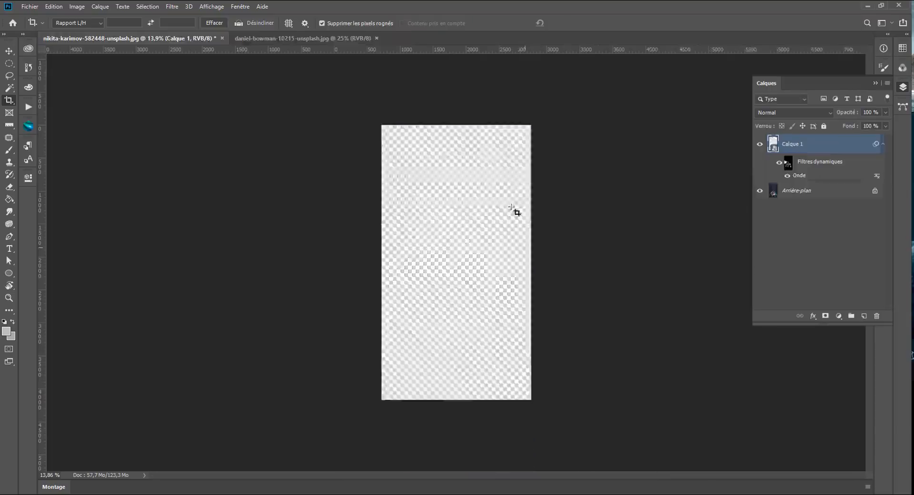
# Step: Add a Luminosité/Contraste adjustment layer above the cathedral with brightness 31 and contrast 35
pyautogui.scroll(3, 484, 433)
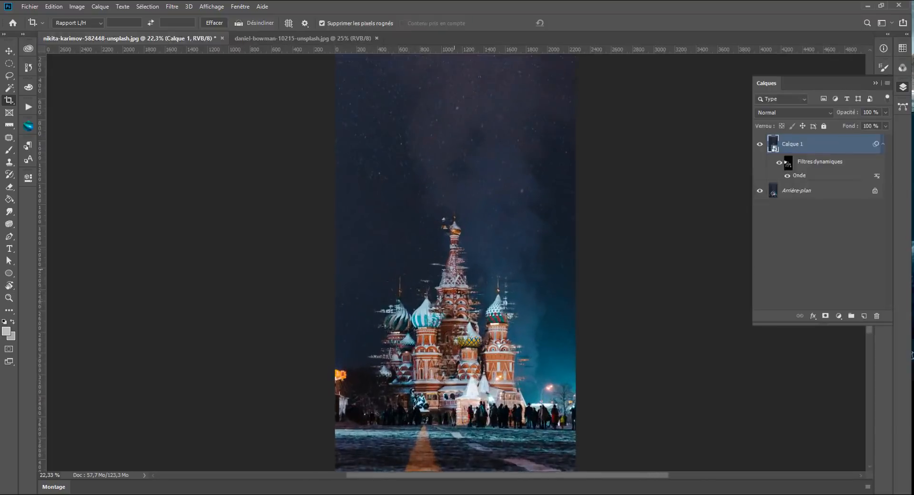
pyautogui.moveTo(469, 390); pyautogui.dragTo(436, 375)
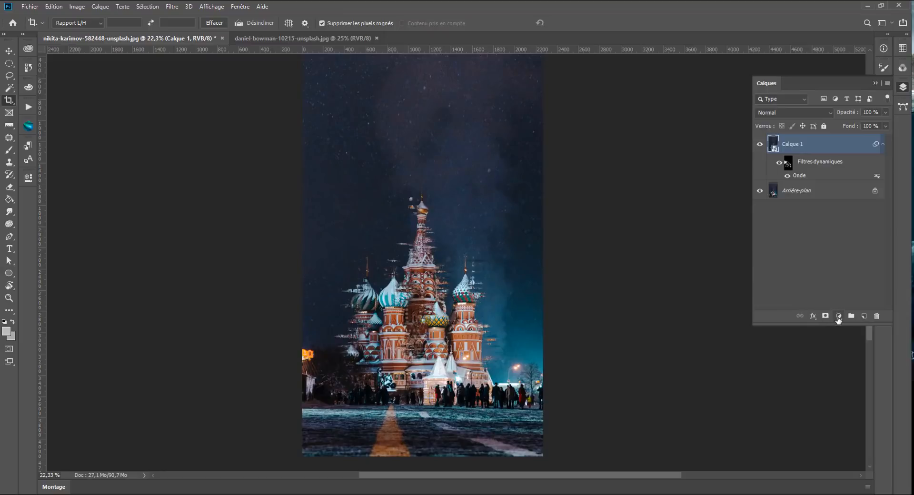
pyautogui.click(837, 317)
pyautogui.click(837, 357)
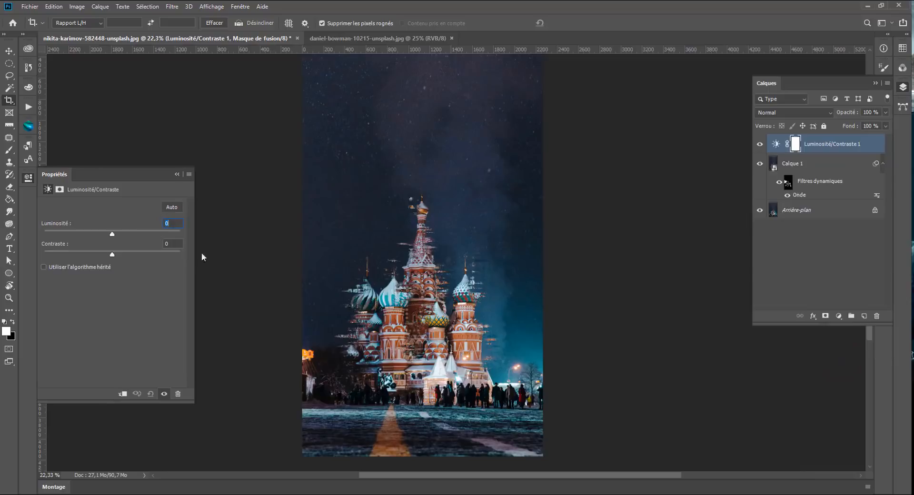
pyautogui.click(126, 231)
pyautogui.moveTo(119, 251); pyautogui.dragTo(141, 254)
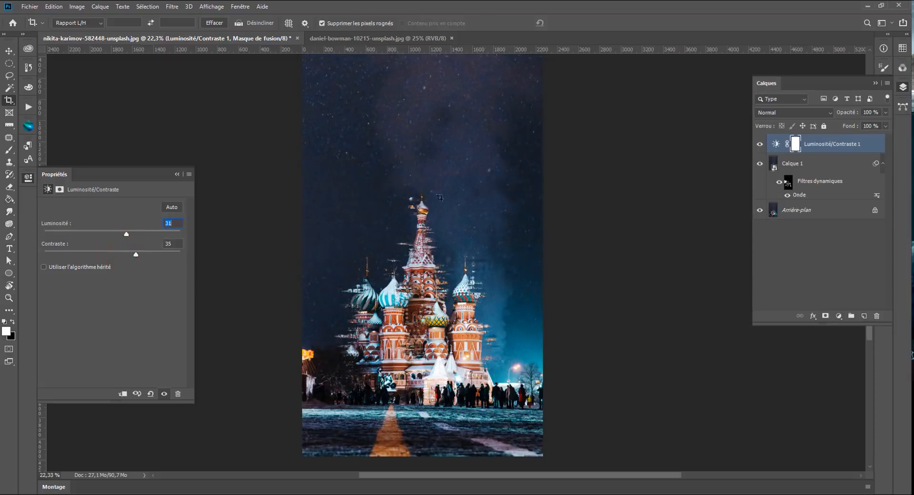
# Step: Clip the Luminosité/Contraste adjustment to Calque 1, try brightness 70, and settle on brightness 43
pyautogui.click(120, 391)
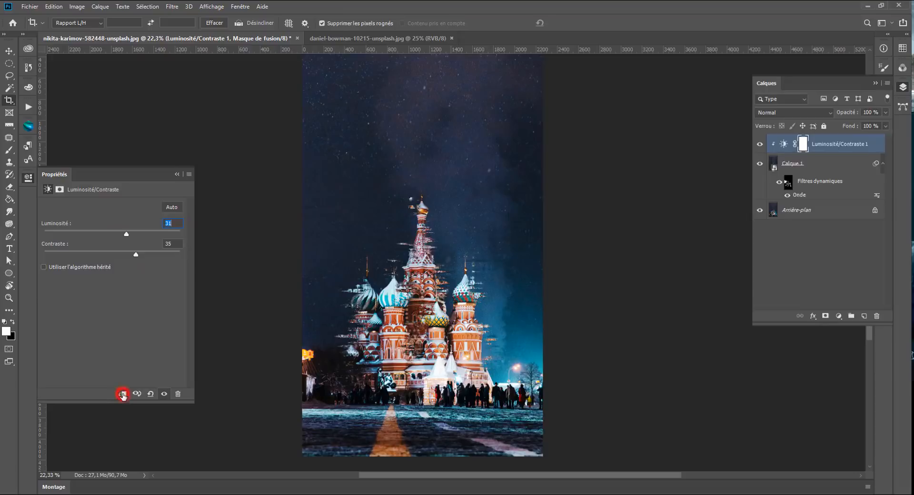
pyautogui.moveTo(152, 232); pyautogui.dragTo(144, 235)
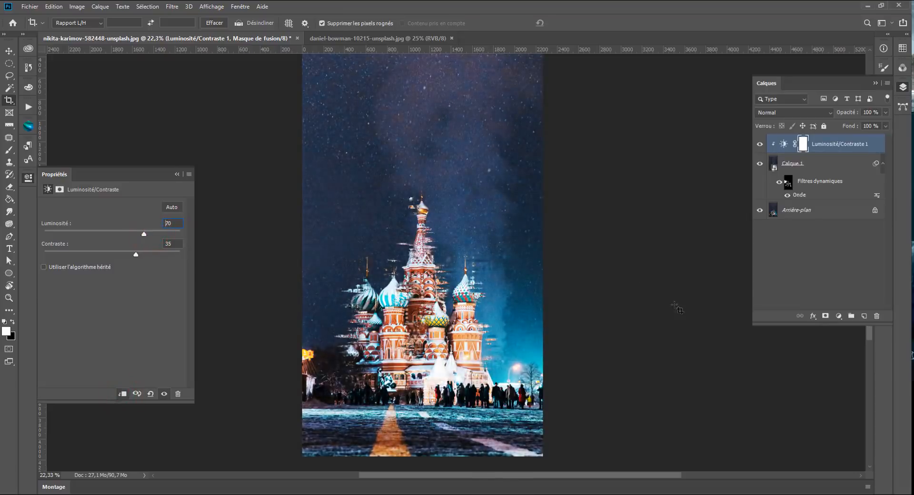
pyautogui.click(758, 164)
pyautogui.click(758, 164)
pyautogui.moveTo(142, 237); pyautogui.dragTo(132, 239)
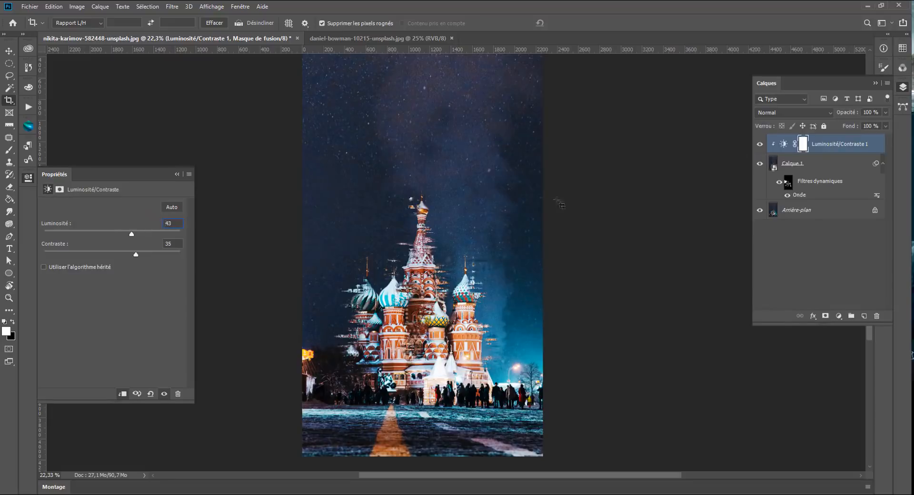
# Step: Release the Luminosité/Contraste adjustment from its clipping and compare the image with and without it
pyautogui.click(123, 394)
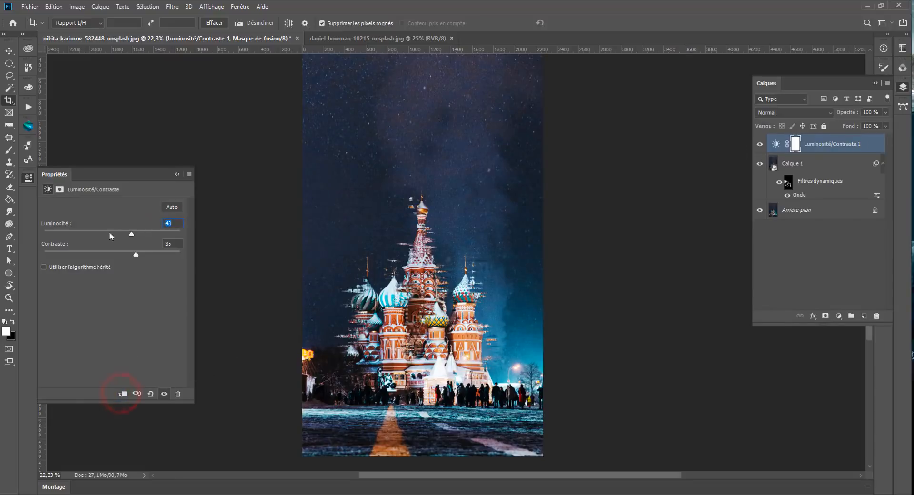
pyautogui.click(760, 143)
pyautogui.click(759, 144)
# Step: Add a Filtre photo adjustment layer using the Filtre refroidissant (80) preset
pyautogui.click(838, 316)
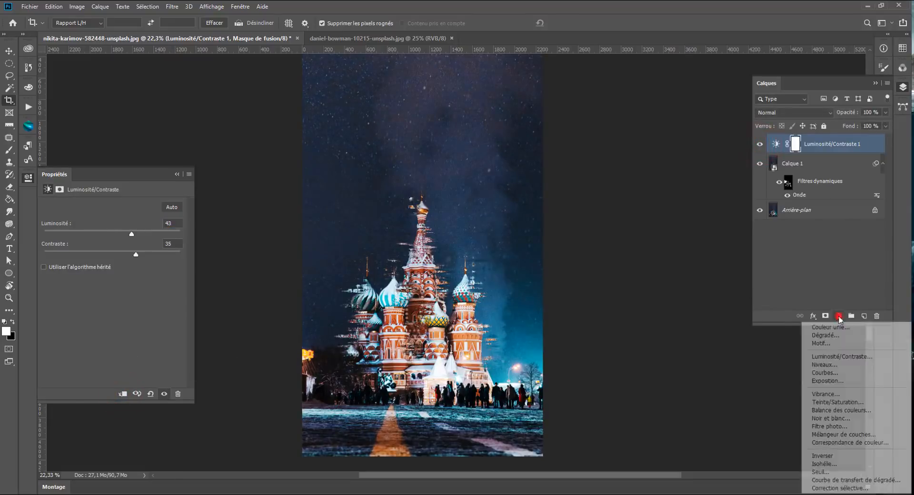
pyautogui.click(830, 426)
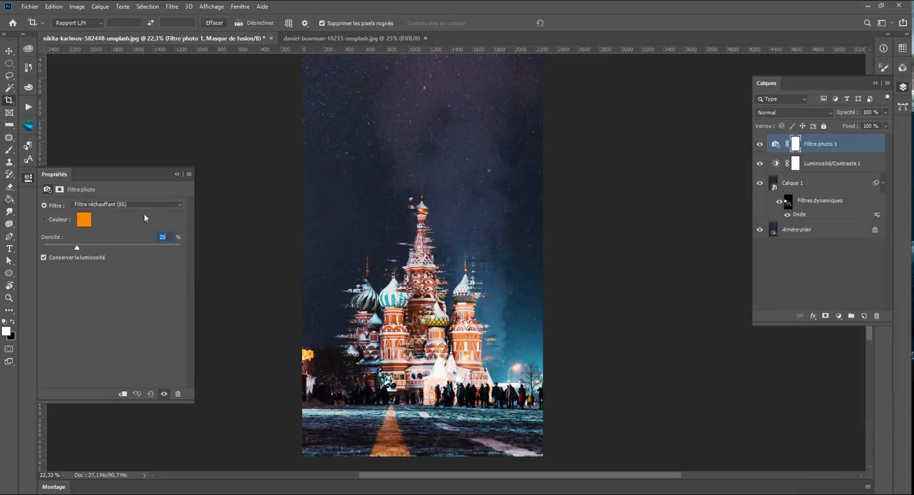
pyautogui.click(102, 205)
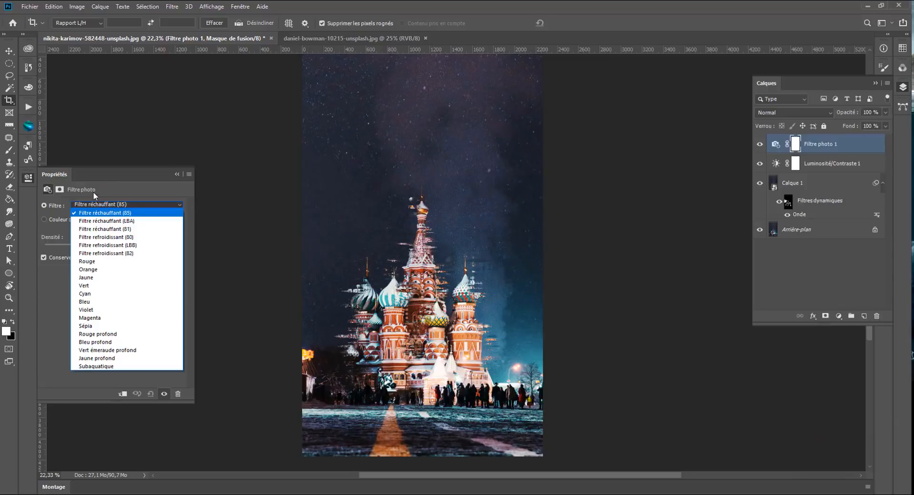
pyautogui.click(99, 237)
# Step: Try the Vert and Sépia presets on the photo filter, testing Sépia at a density of 93%
pyautogui.click(111, 205)
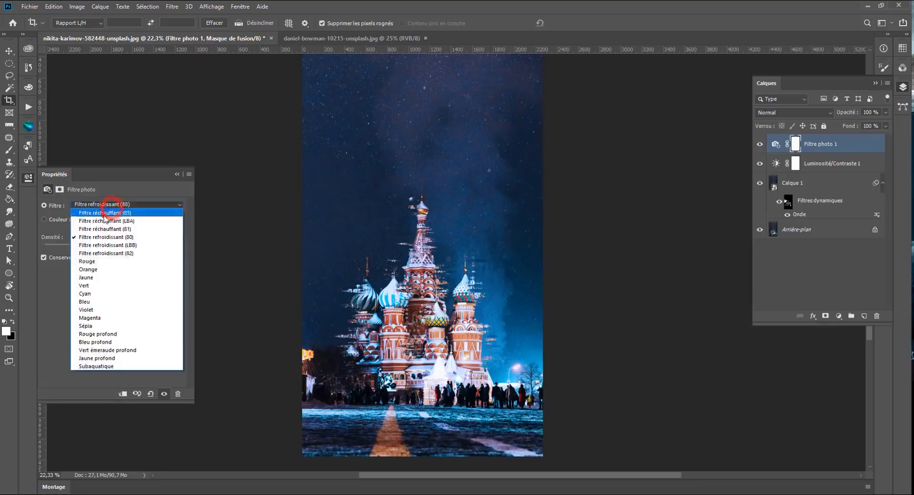
pyautogui.click(101, 287)
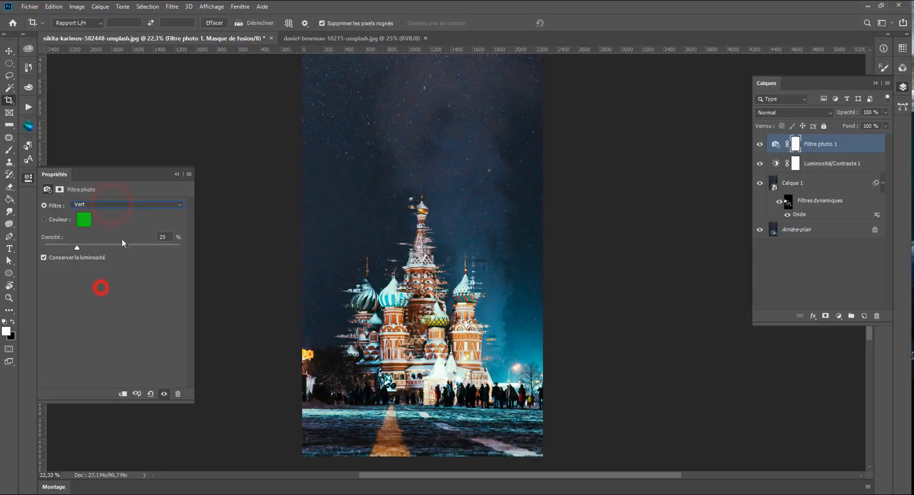
pyautogui.click(110, 204)
pyautogui.click(90, 324)
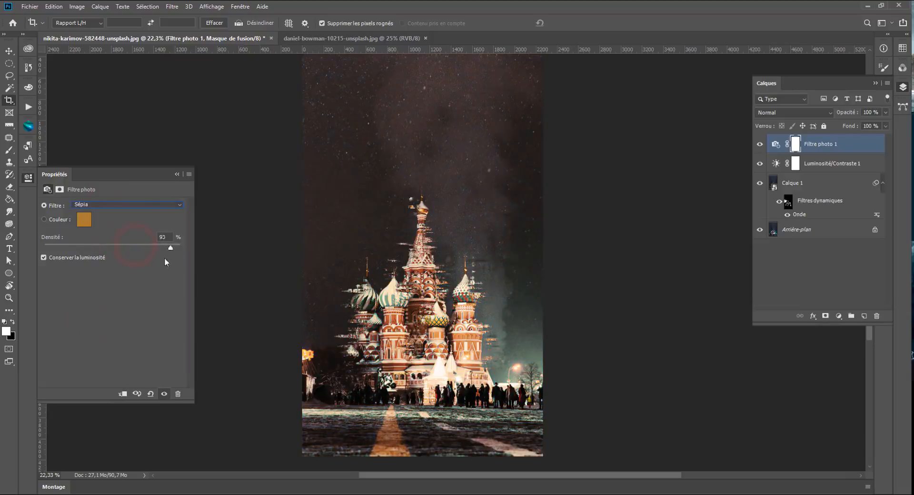
# Step: Set the photo filter to Filtre refroidissant (82) at 9% density and compare the image with and without it
pyautogui.click(118, 207)
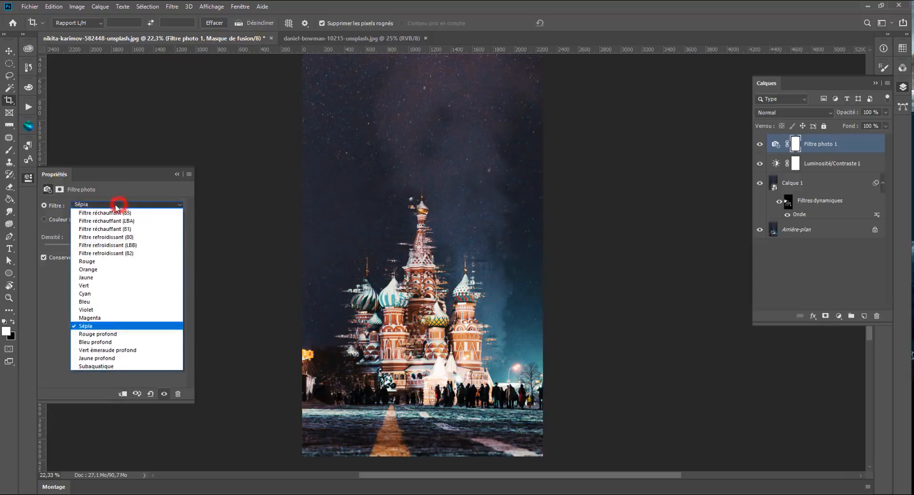
pyautogui.click(104, 238)
pyautogui.hotkey('ctrl', 'z')
pyautogui.hotkey('ctrl', 'shift', 'z')
pyautogui.press('Down')
pyautogui.click(56, 247)
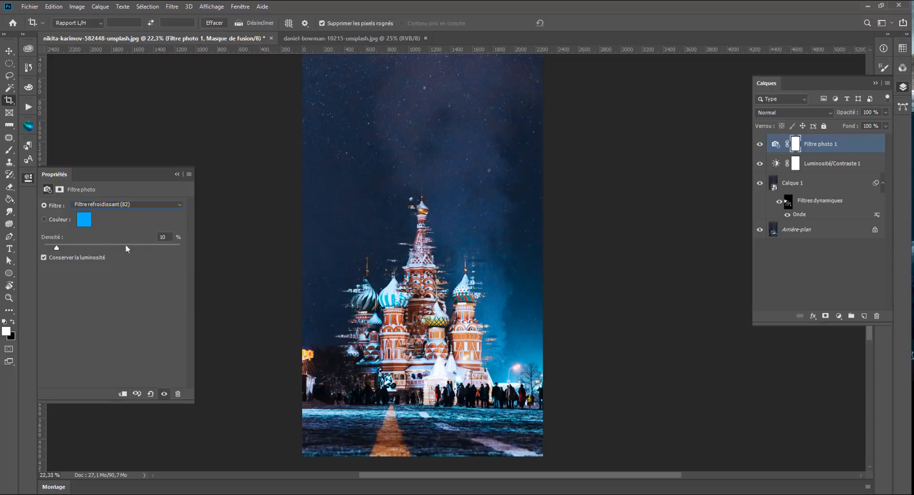
pyautogui.moveTo(56, 247); pyautogui.dragTo(54, 247)
pyautogui.click(9, 51)
pyautogui.scroll(-2, 369, 238)
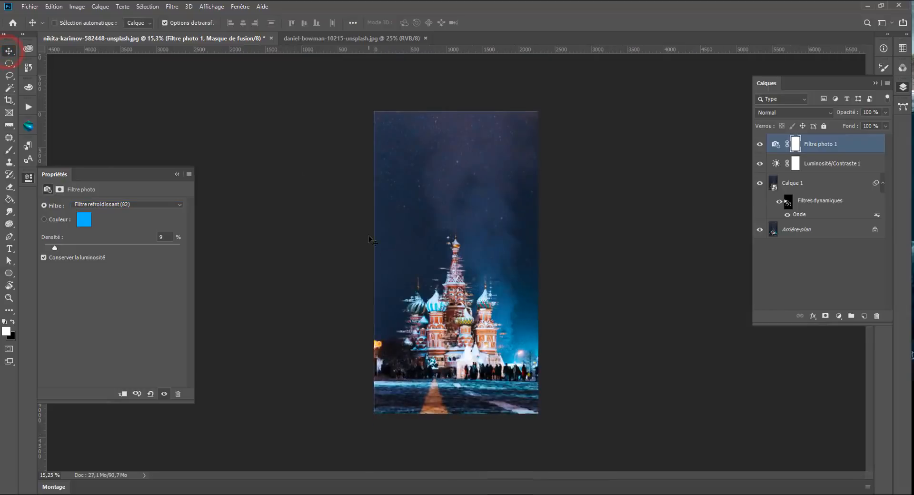
pyautogui.click(759, 148)
pyautogui.click(760, 147)
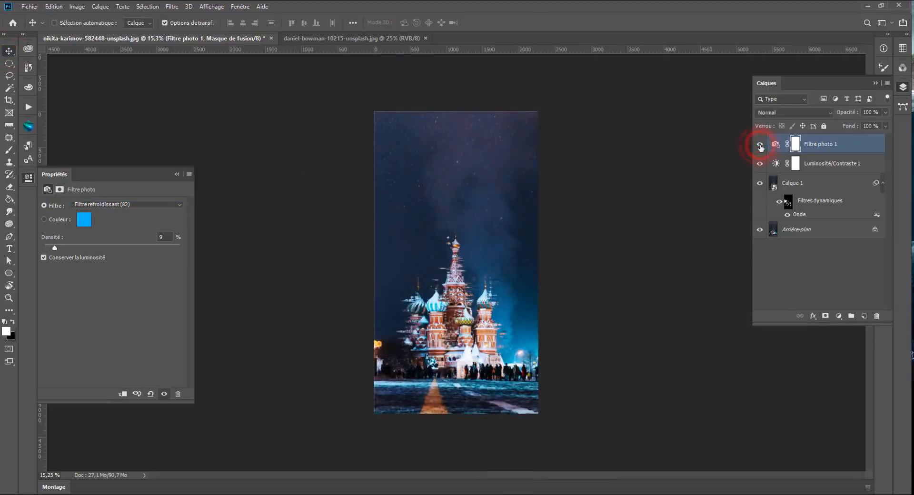
# Step: Change the photo filter's preset to Filtre réchauffant (LBA) and compare the image with and without it
pyautogui.click(95, 204)
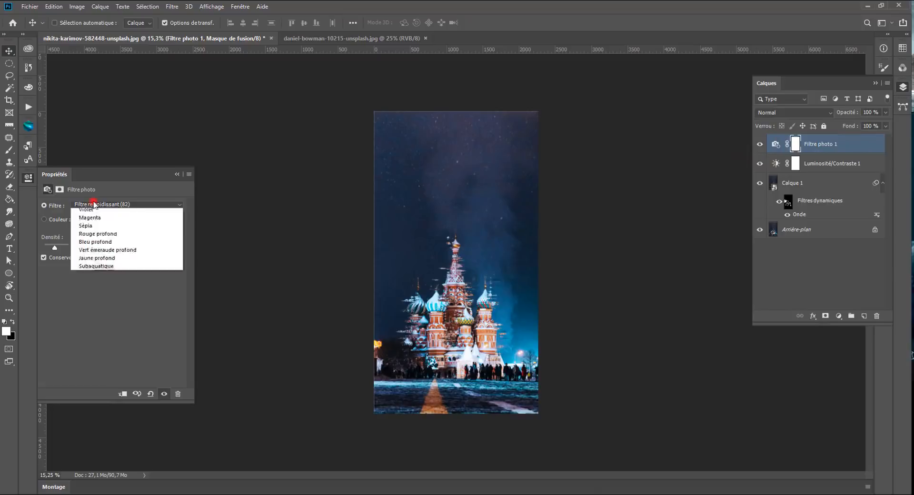
pyautogui.click(104, 221)
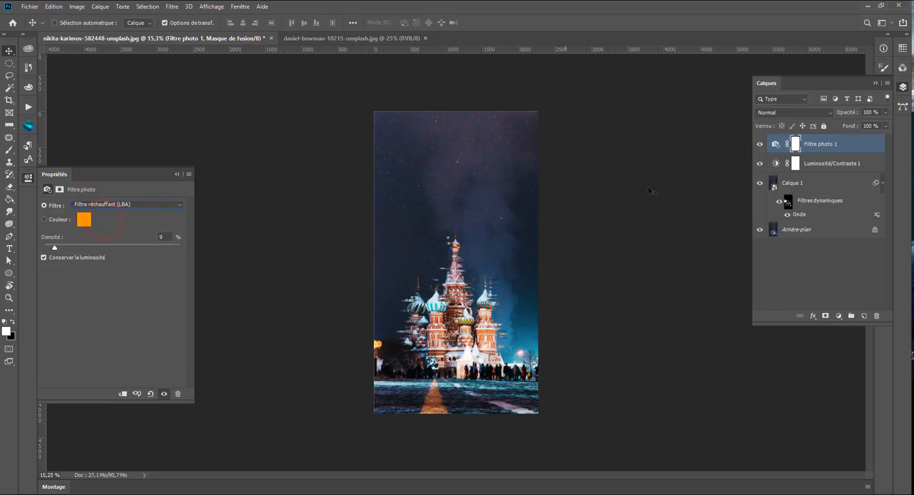
pyautogui.click(758, 145)
pyautogui.click(758, 145)
# Step: Duplicate the warming photo filter layer and set the copy's density to 65%
pyautogui.click(864, 316)
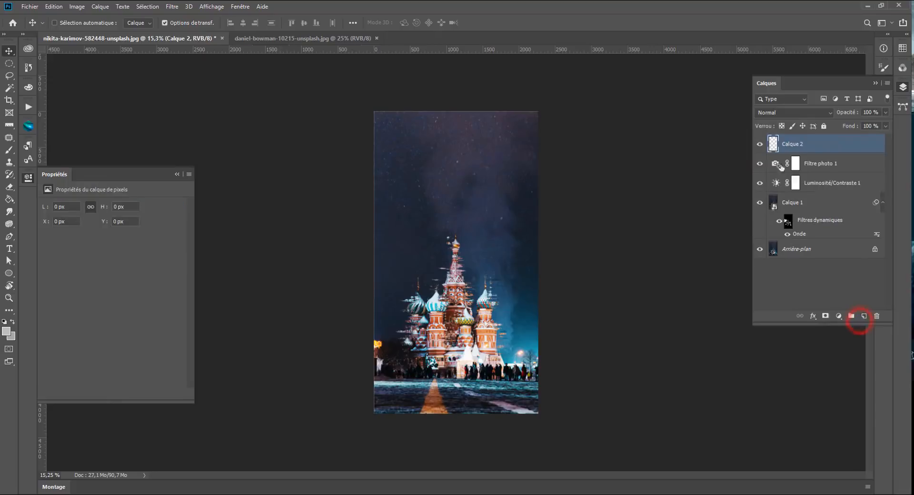
pyautogui.hotkey('ctrl', 'z')
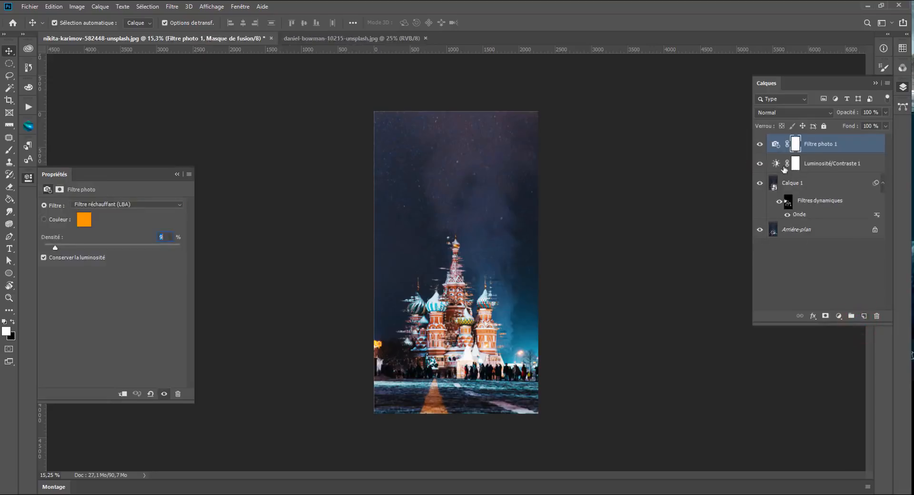
pyautogui.hotkey('ctrl', 'j')
pyautogui.moveTo(99, 248); pyautogui.dragTo(131, 247)
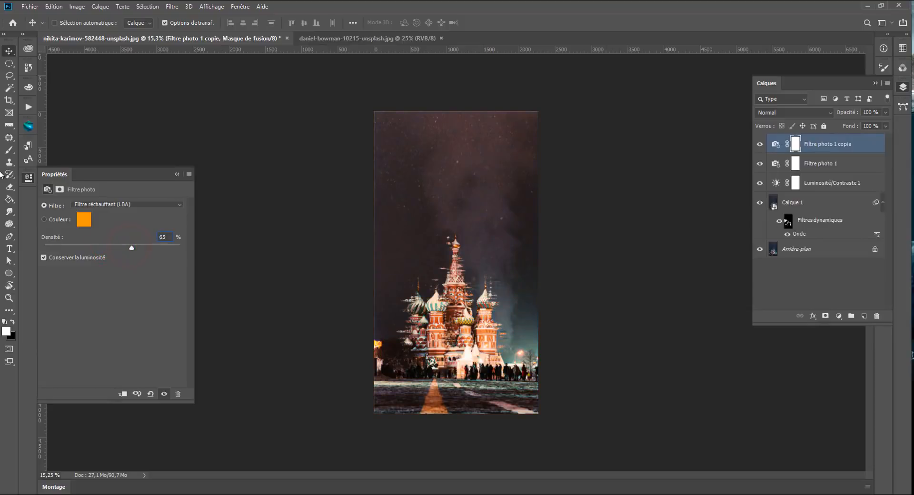
# Step: Draw a linear black-to-transparent gradient upward on the copied photo filter's mask, limiting the warm tint to the upper sky
pyautogui.click(9, 199)
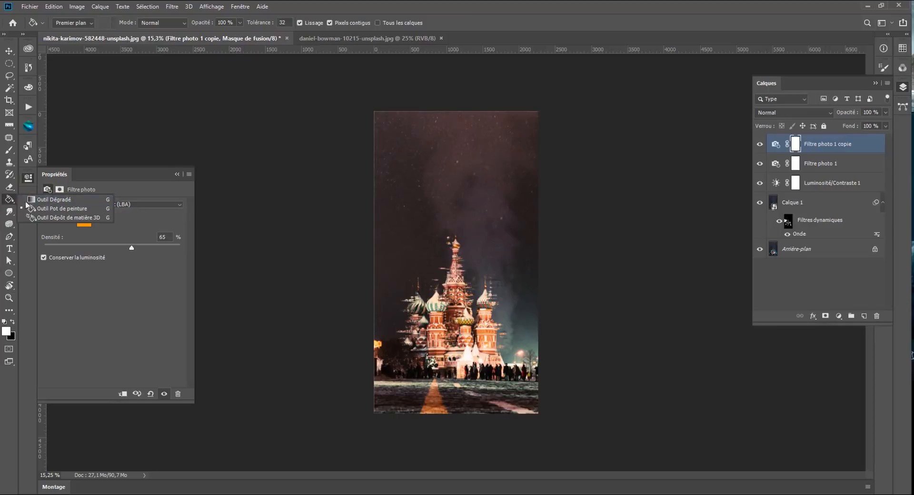
pyautogui.click(26, 200)
pyautogui.click(105, 23)
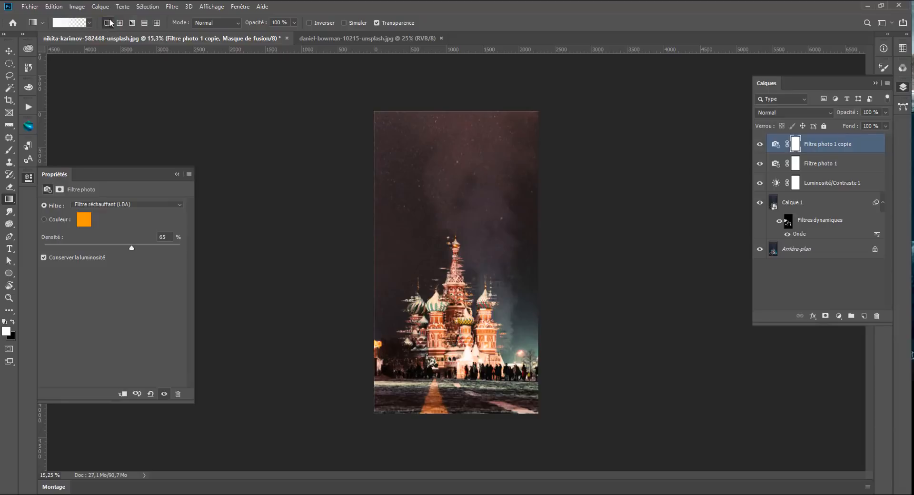
pyautogui.rightClick(415, 203)
pyautogui.click(450, 218)
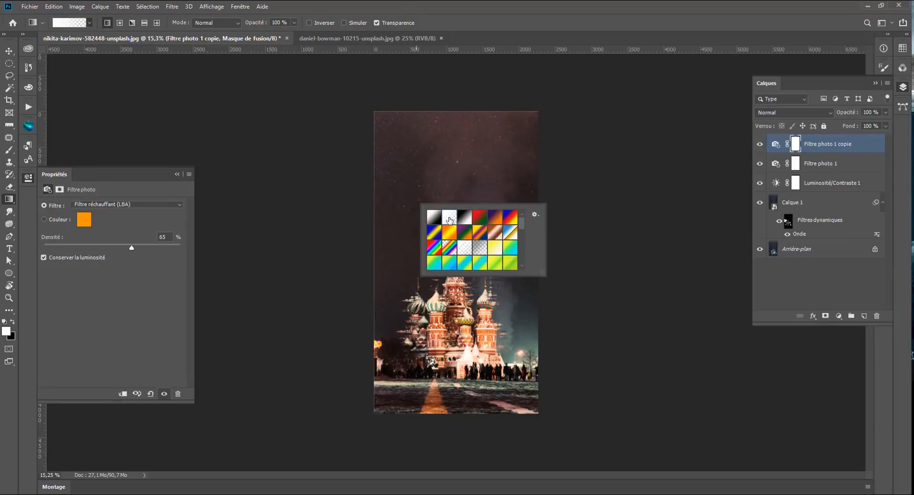
pyautogui.click(12, 322)
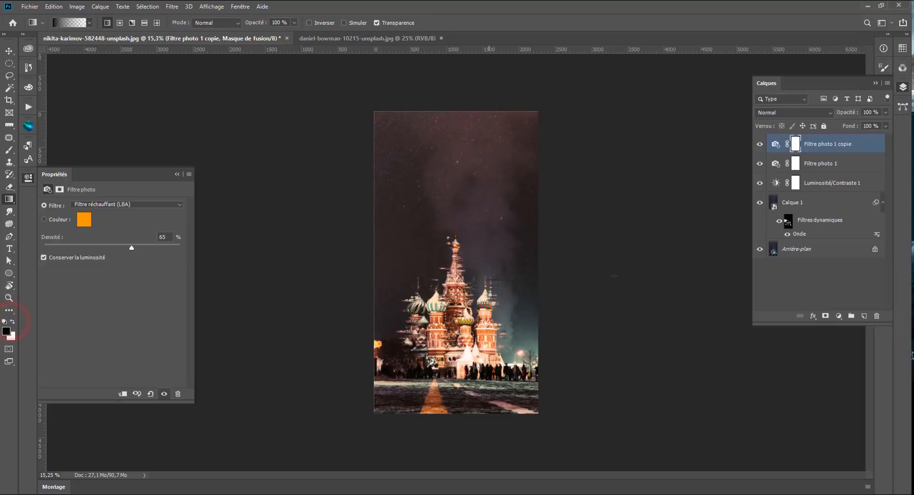
pyautogui.moveTo(462, 431); pyautogui.dragTo(464, 67)
pyautogui.moveTo(454, 357); pyautogui.dragTo(458, 115)
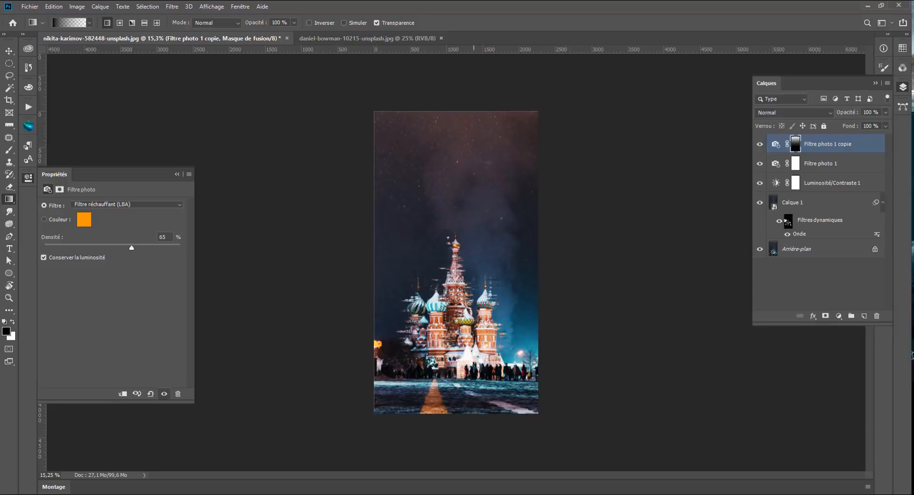
# Step: Compare the image with and without the copied photo filter, and invert its gradient mask
pyautogui.scroll(3, 552, 305)
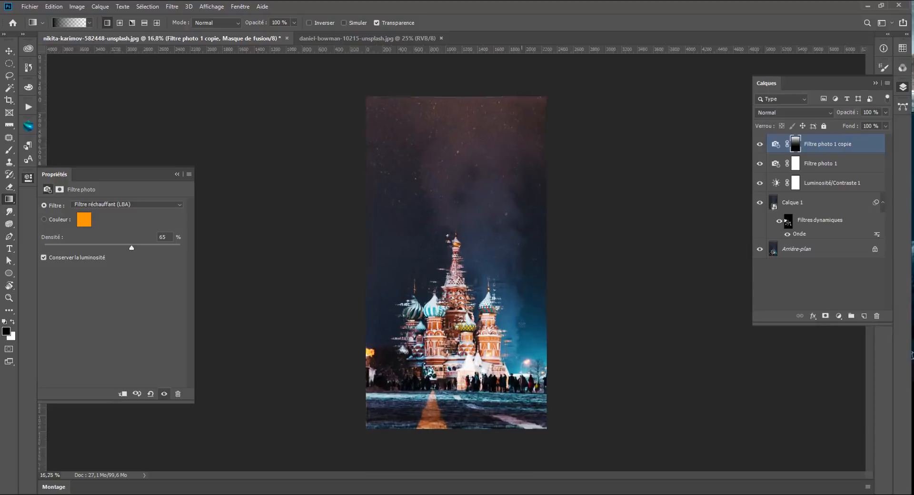
pyautogui.scroll(-2, 552, 305)
pyautogui.click(760, 143)
pyautogui.click(759, 144)
pyautogui.click(791, 144)
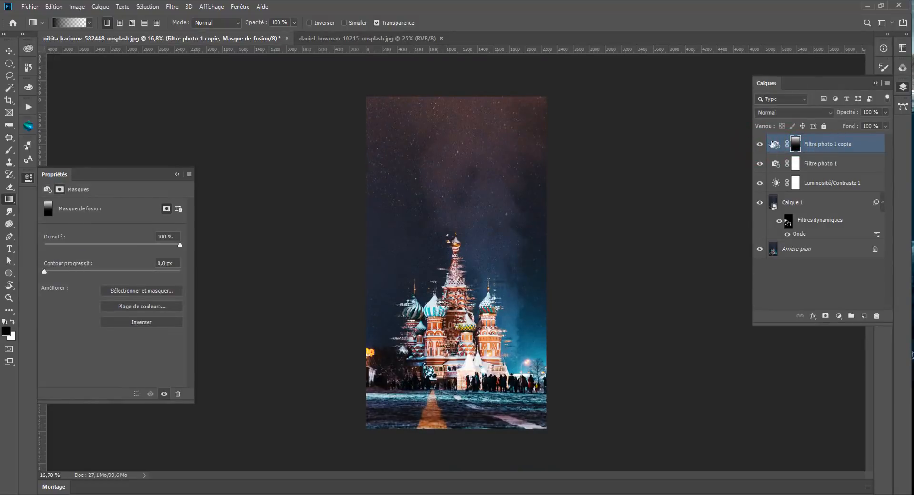
pyautogui.hotkey('ctrl', 'i')
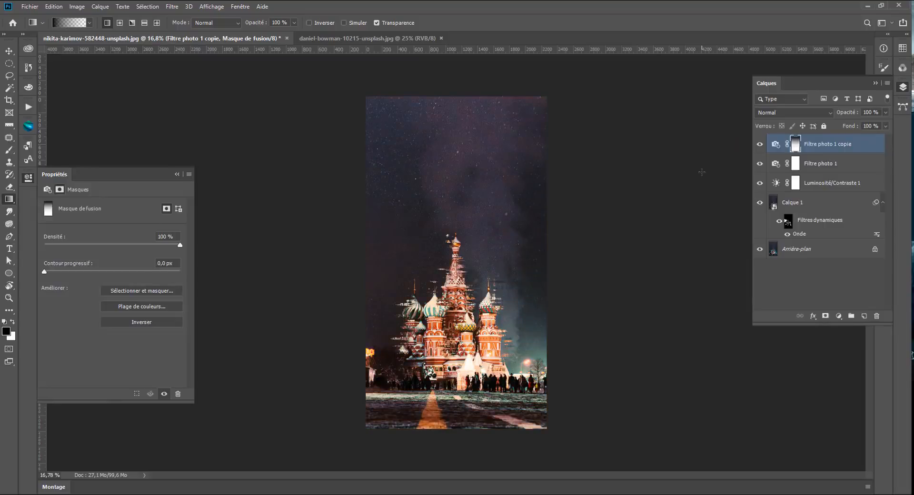
# Step: Compare the inverted and original versions of the gradient mask on the copied photo filter
pyautogui.hotkey('ctrl', 'i')
pyautogui.hotkey('ctrl', 'i')
pyautogui.hotkey('ctrl', 'i')
pyautogui.hotkey('ctrl', 'i')
# Step: Unlink the copied photo filter's mask and squash it vertically so its upper edge sits roughly a quarter of the way down the image
pyautogui.click(784, 143)
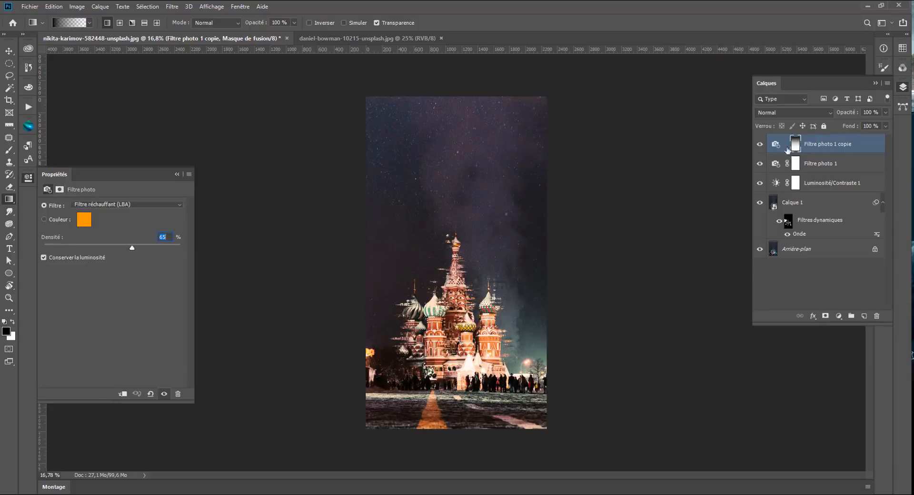
pyautogui.click(795, 144)
pyautogui.click(9, 51)
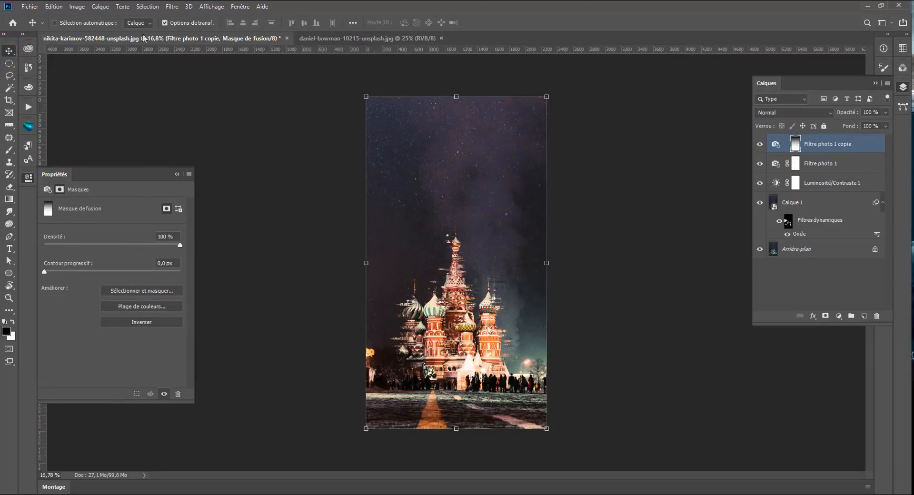
pyautogui.moveTo(456, 96); pyautogui.dragTo(434, 189)
pyautogui.press('Return')
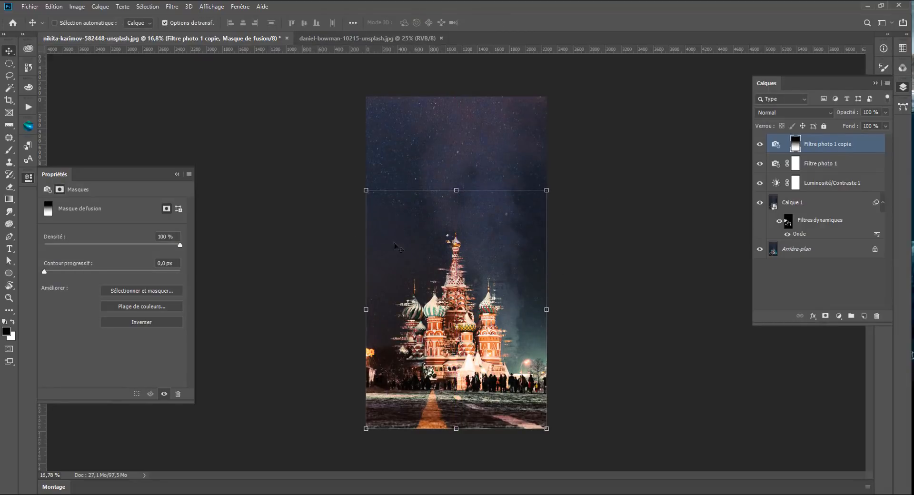
# Step: Invert the copied photo filter's mask to warm the upper sky, and stretch the mask's upper edge closer to the image top
pyautogui.hotkey('ctrl', 'i')
pyautogui.hotkey('ctrl', 'i')
pyautogui.hotkey('ctrl', 'i')
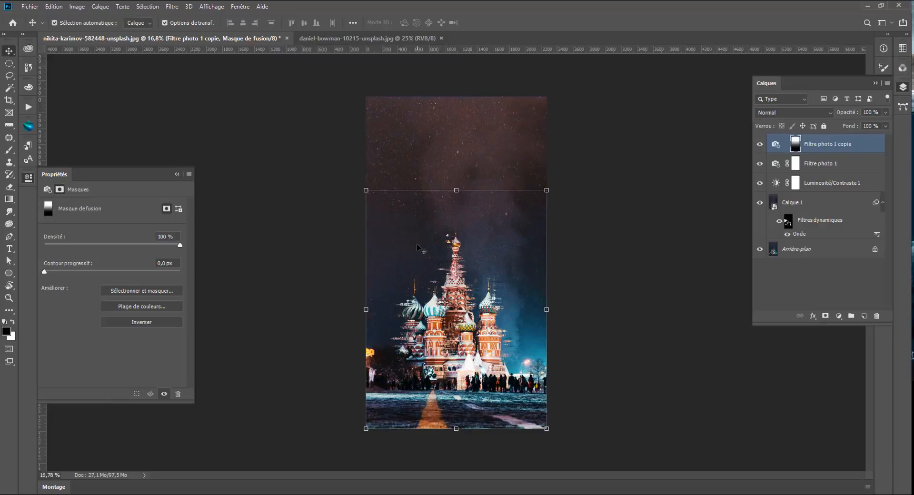
pyautogui.moveTo(456, 190); pyautogui.dragTo(448, 136)
pyautogui.press('Return')
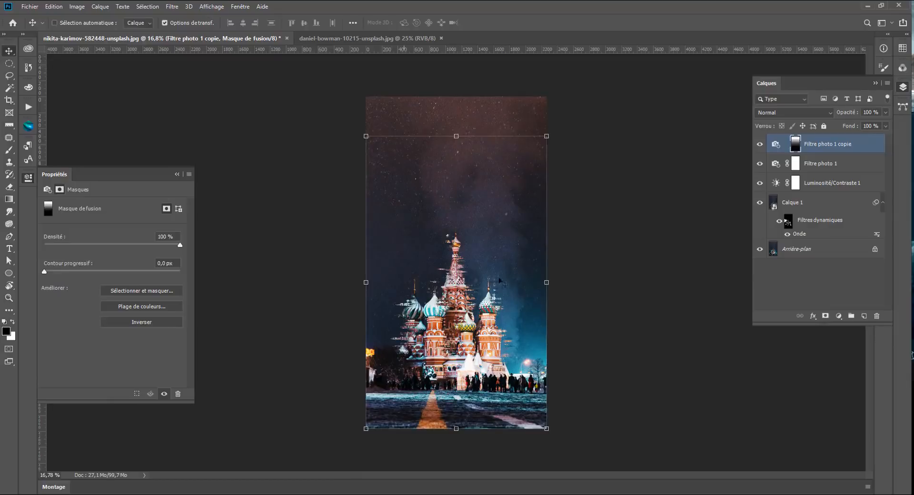
pyautogui.scroll(3, 634, 343)
pyautogui.scroll(-2, 591, 321)
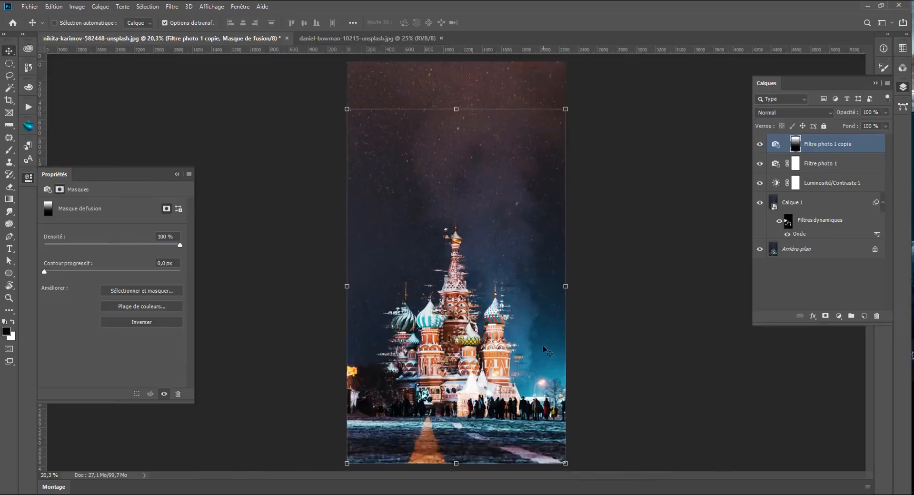